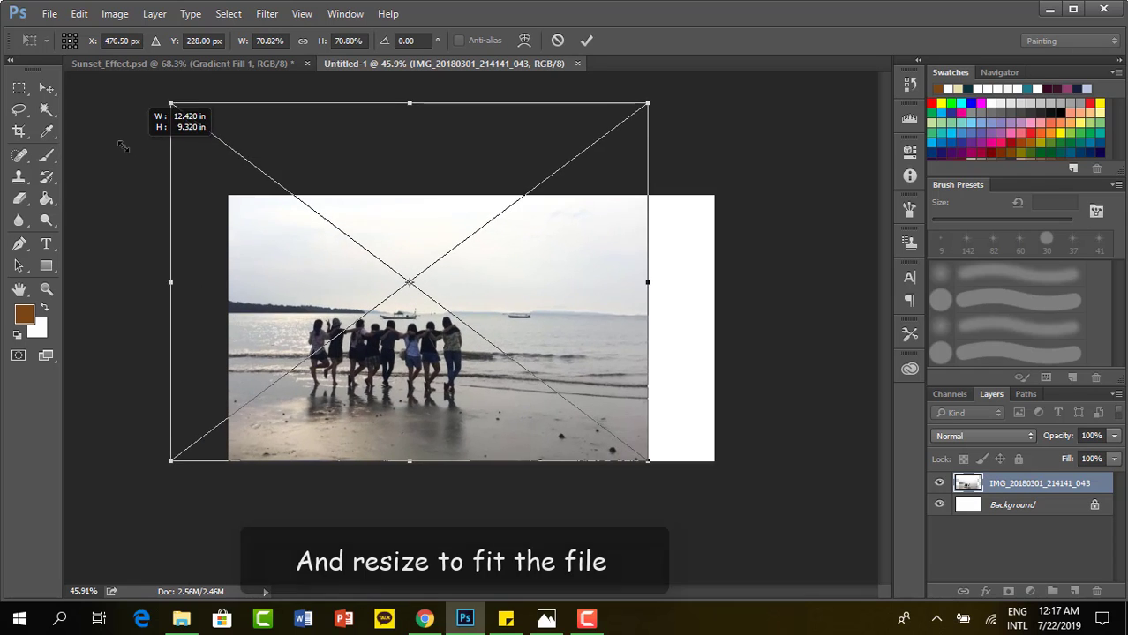
# - Reposition the placed beach photo and scale it proportionally to 72.45% so it spans the full canvas width
pyautogui.moveTo(251, 260); pyautogui.dragTo(318, 277)
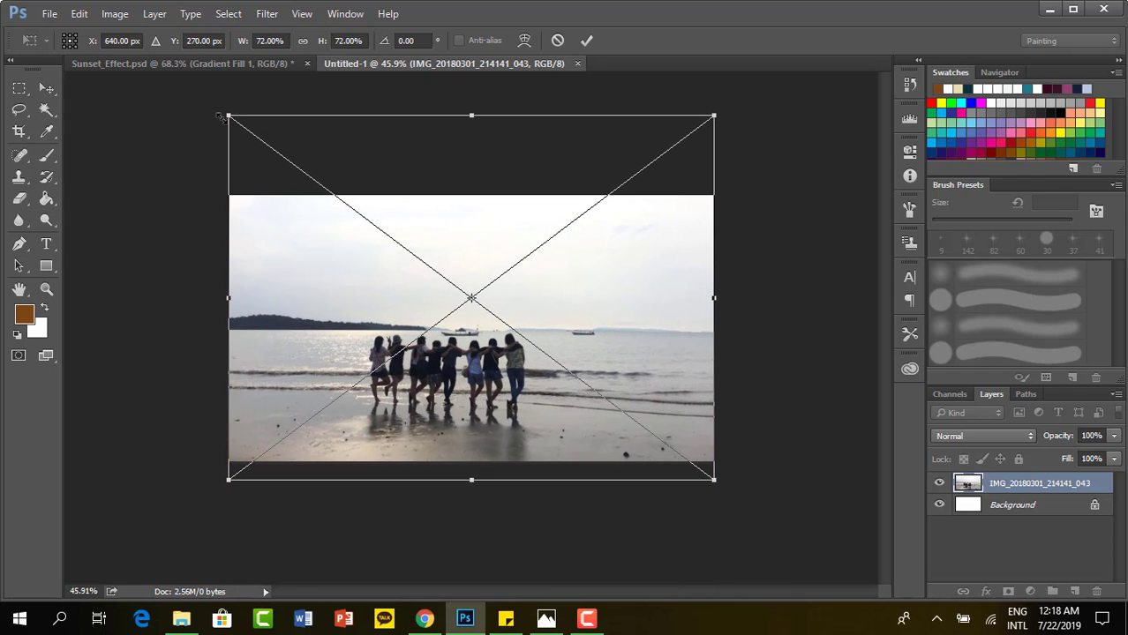
pyautogui.moveTo(221, 112); pyautogui.dragTo(218, 111)
pyautogui.moveTo(327, 292); pyautogui.dragTo(333, 291)
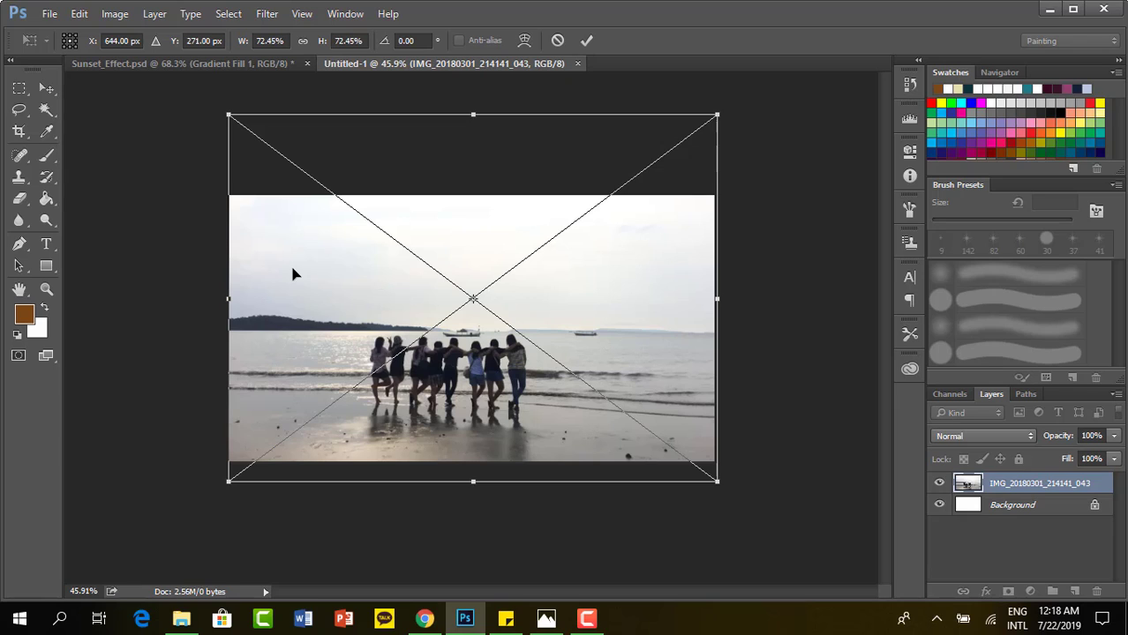
# - Nudge the photo down to a Y position of 291 px and commit the transform
pyautogui.press('Down')
pyautogui.press('Down')
pyautogui.press('Down')
pyautogui.press('Down')
pyautogui.press('Down')
pyautogui.press('Down')
pyautogui.press('Down')
pyautogui.press('Down')
pyautogui.press('Down')
pyautogui.press('Down')
pyautogui.press('Down')
pyautogui.press('Down')
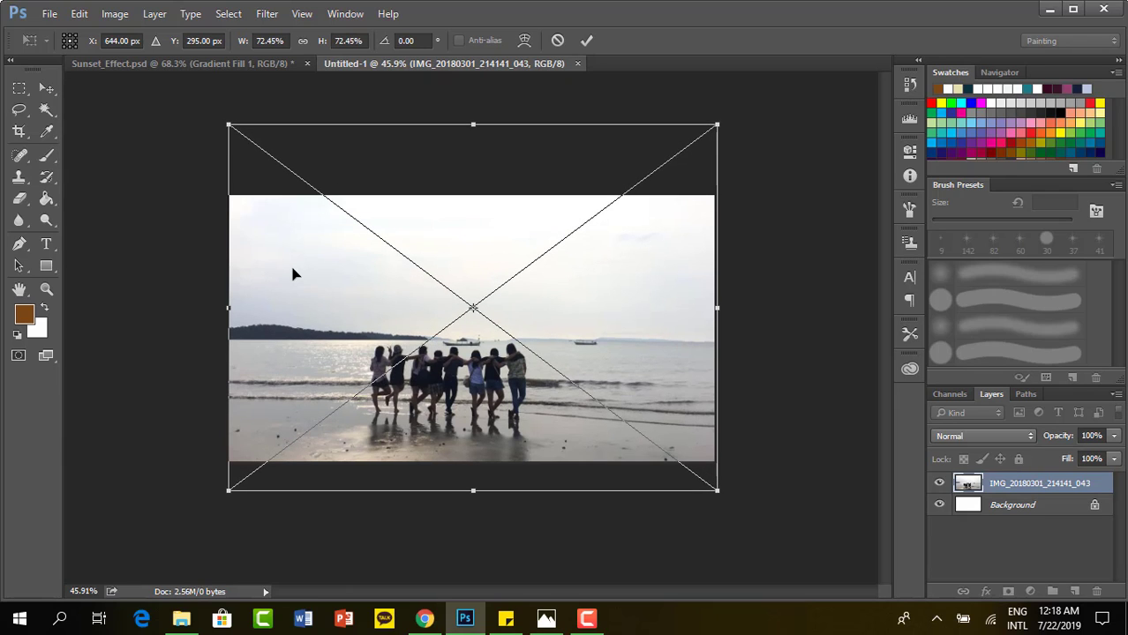
pyautogui.press('Up')
pyautogui.press('Up')
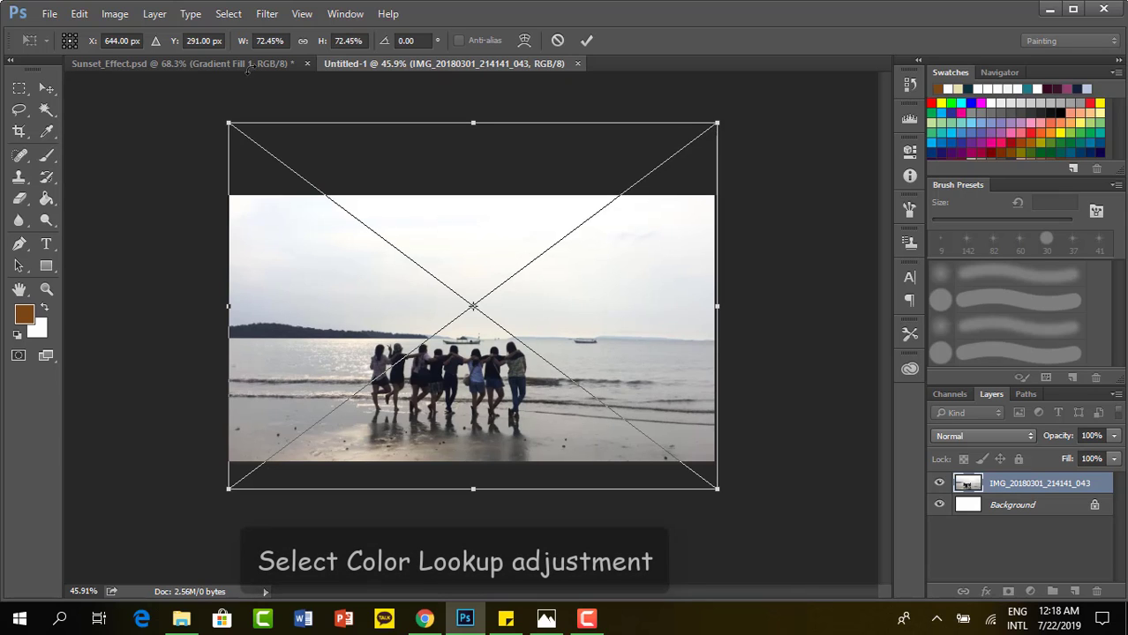
pyautogui.click(587, 41)
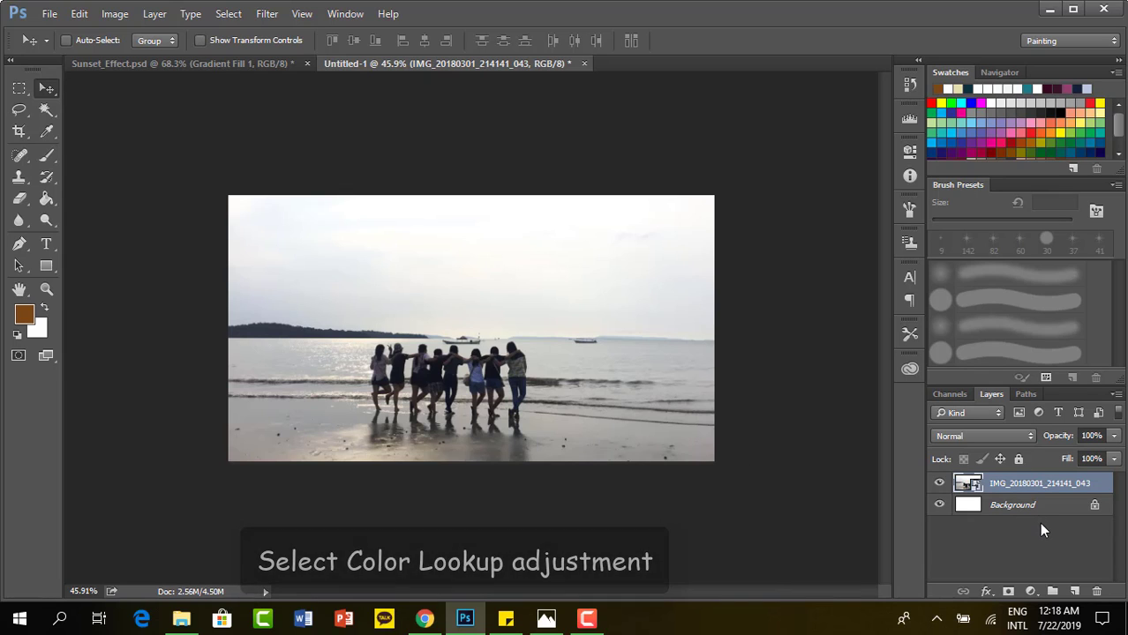
# - Add a Color Lookup adjustment layer above the photo using the LateSunset.3DL 3DLUT file
pyautogui.click(1031, 591)
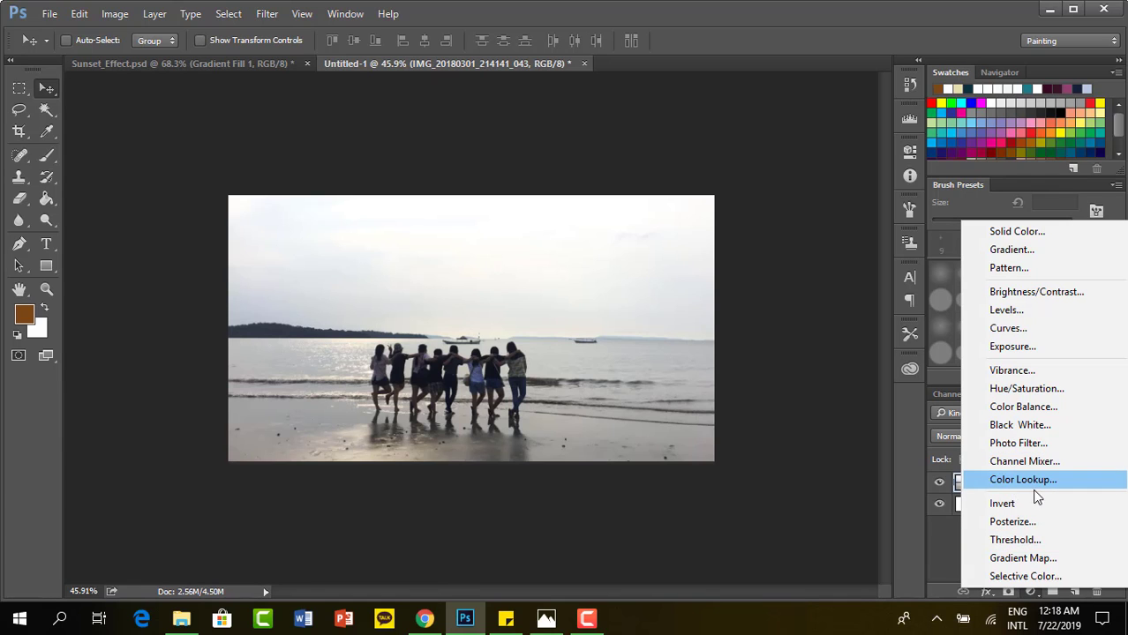
pyautogui.click(982, 482)
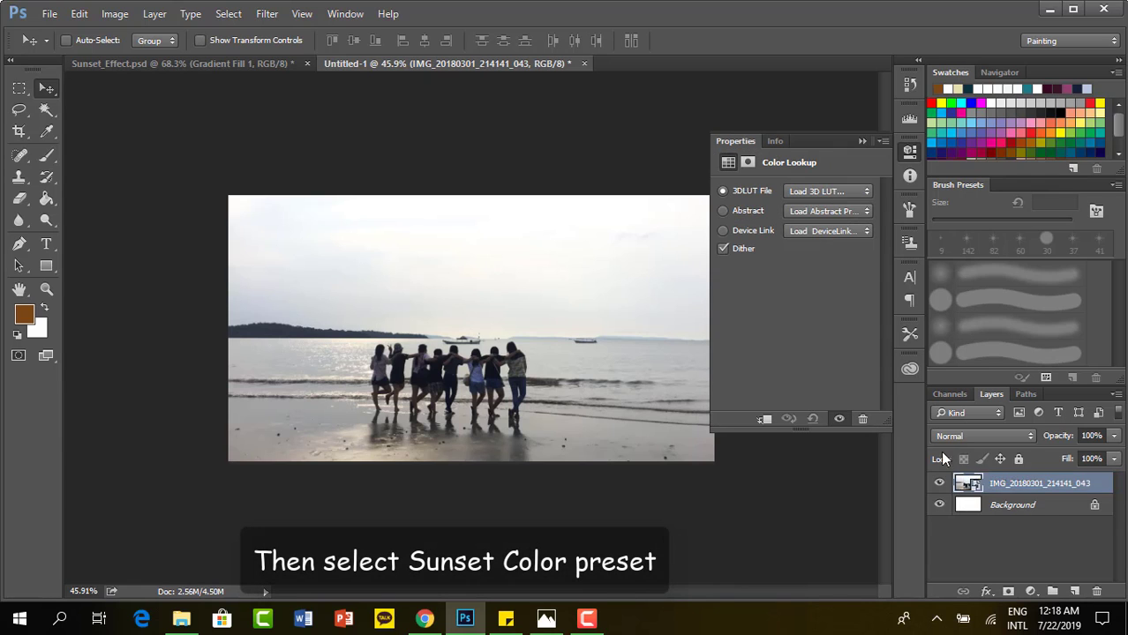
pyautogui.click(833, 190)
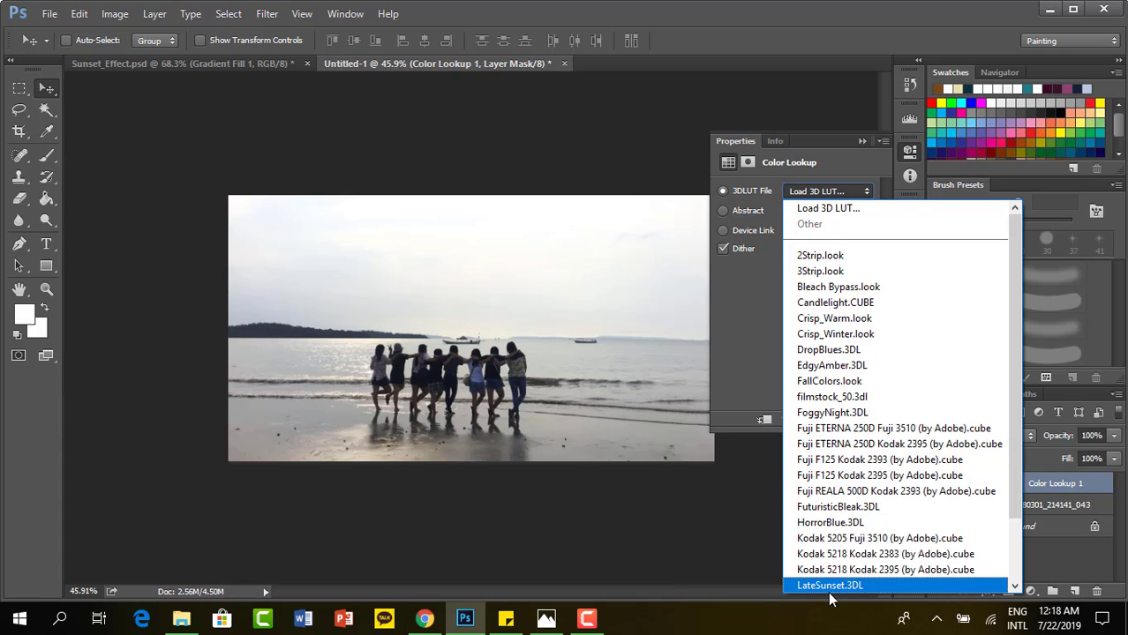
pyautogui.click(863, 586)
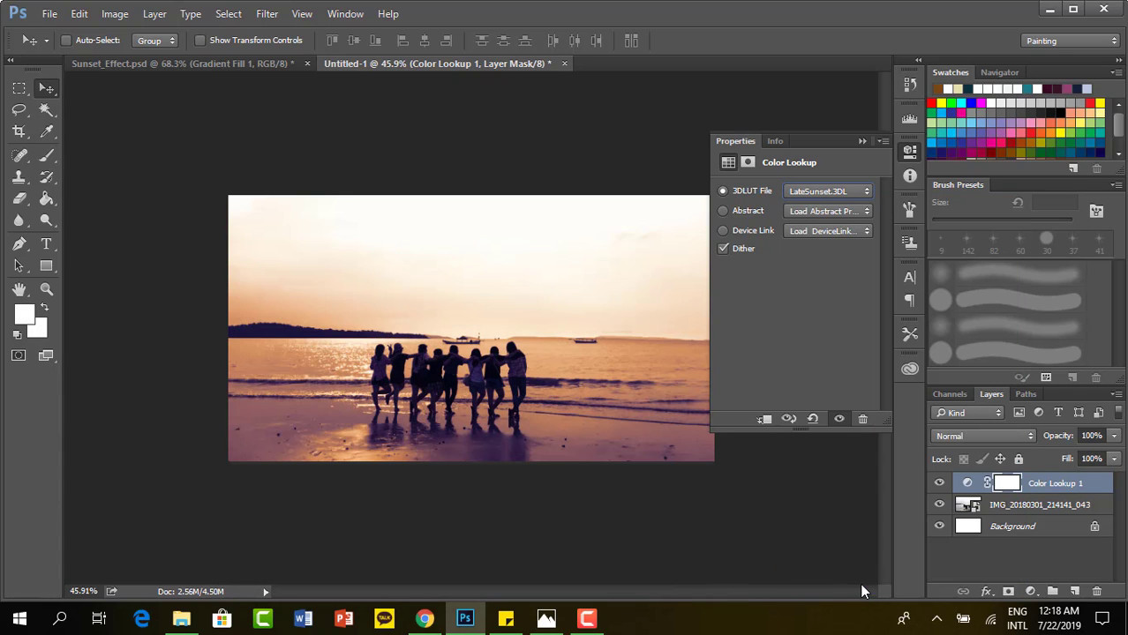
pyautogui.click(863, 142)
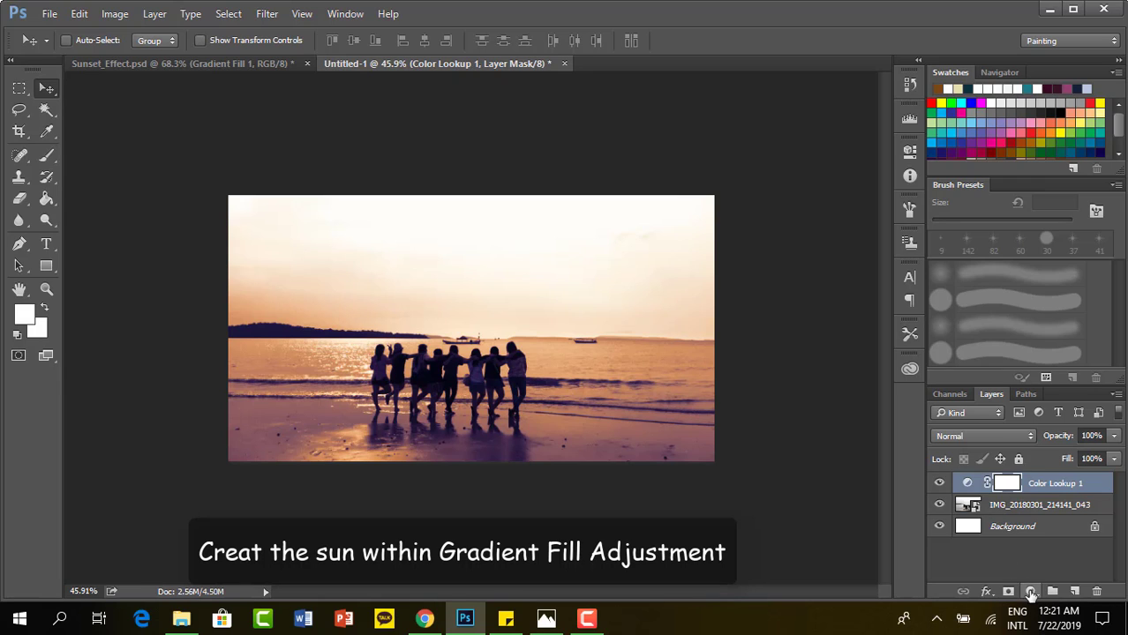
# - Add a Gradient fill layer above the Color Lookup layer and set its style to Radial
pyautogui.click(1030, 591)
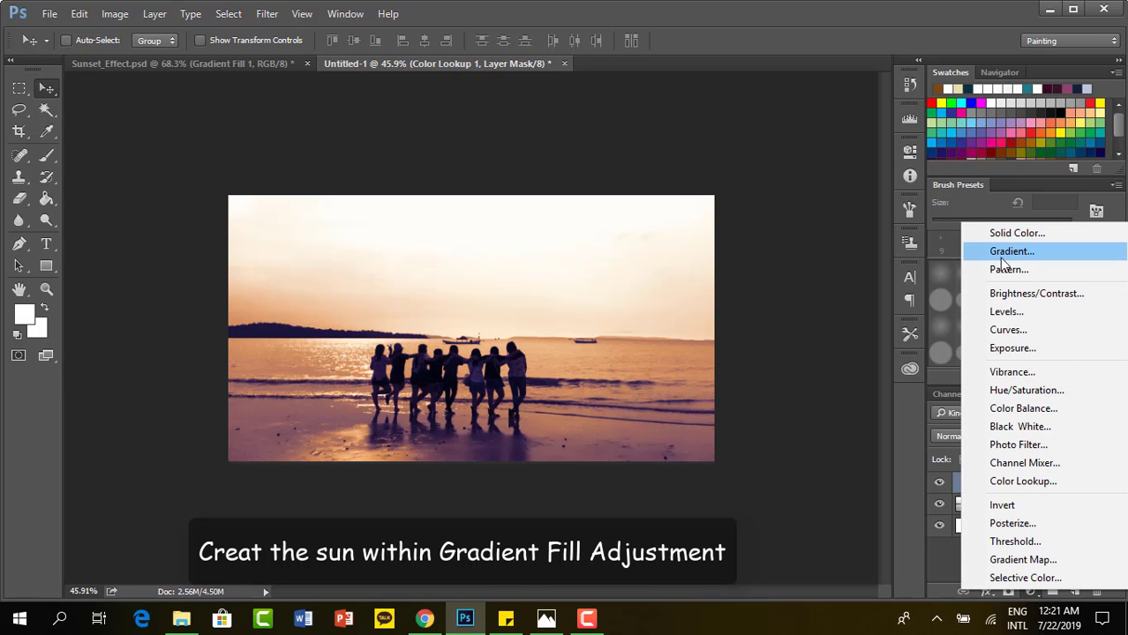
pyautogui.click(842, 434)
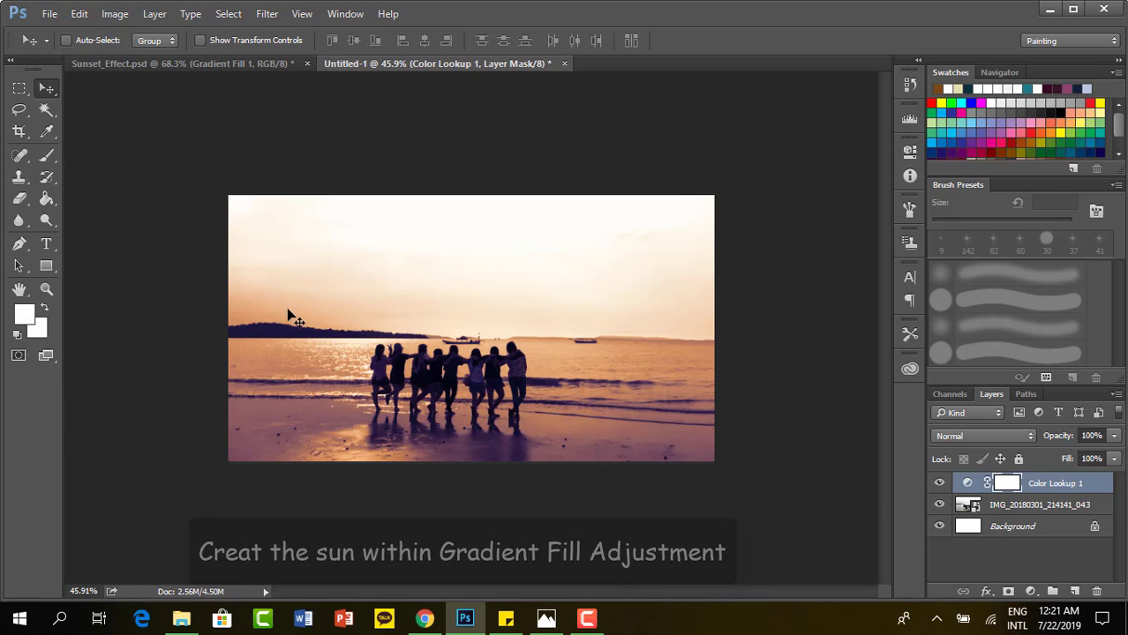
pyautogui.click(1030, 591)
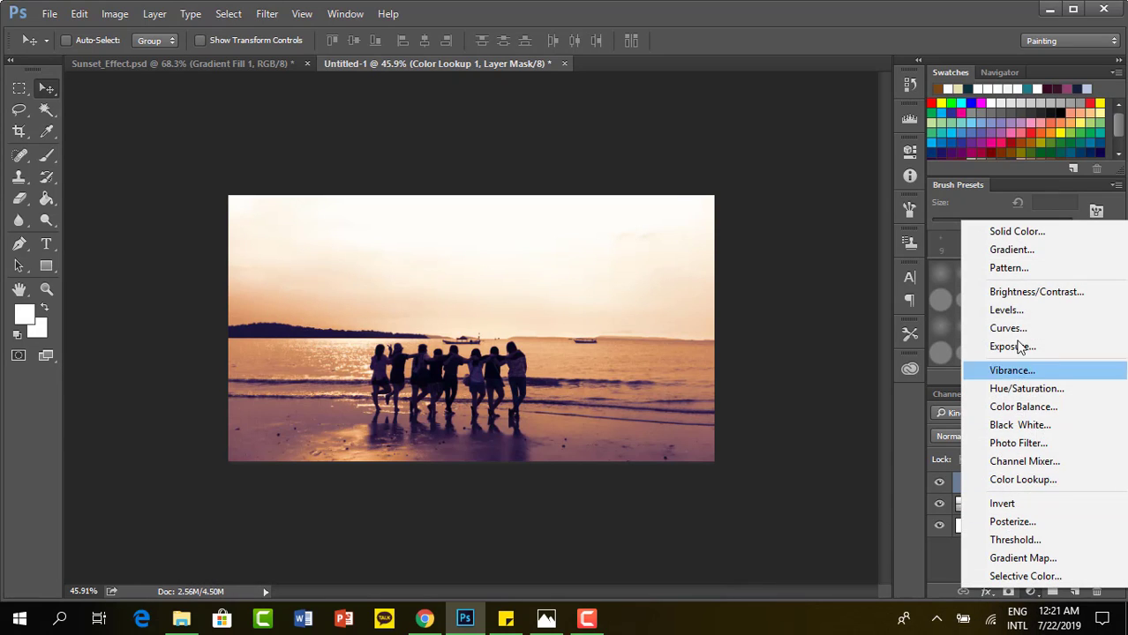
pyautogui.click(1010, 250)
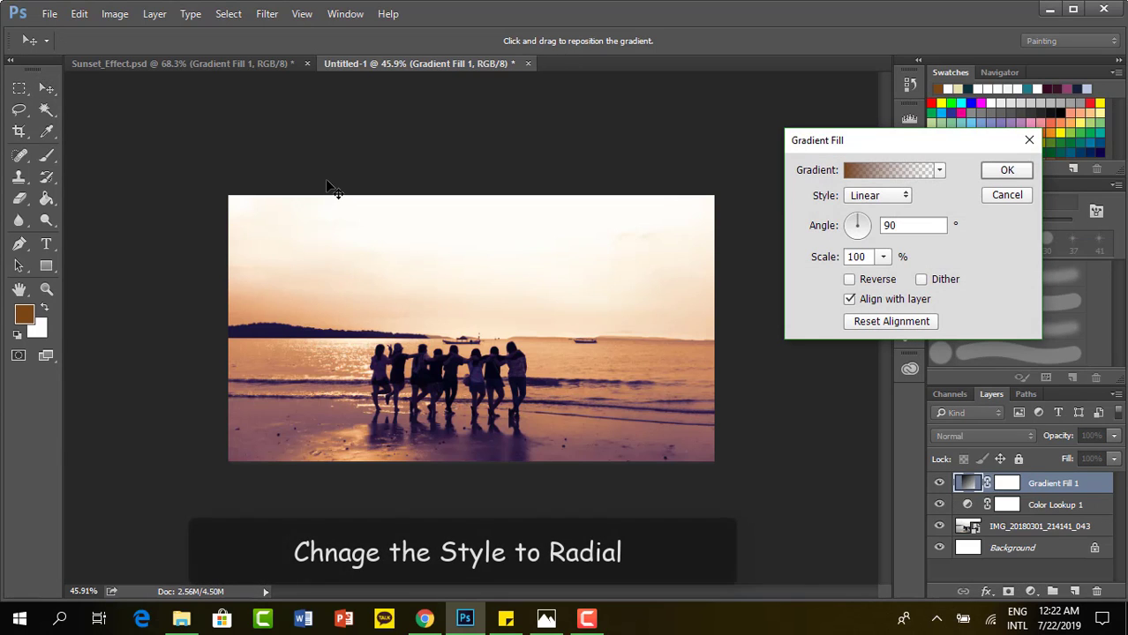
pyautogui.click(872, 195)
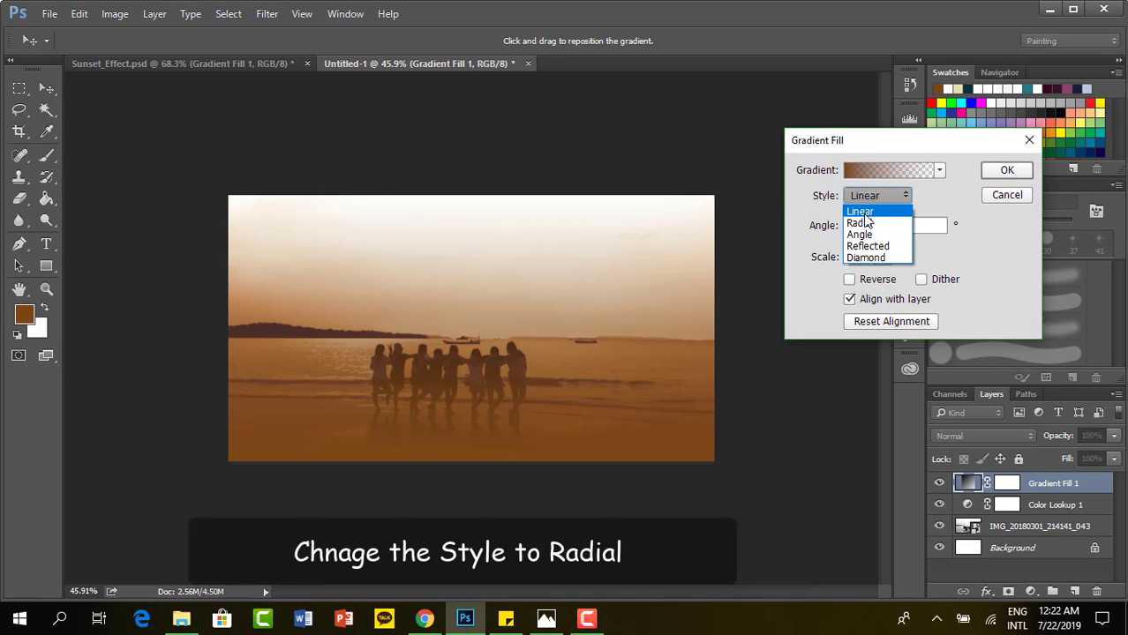
pyautogui.click(867, 220)
# - Edit the fill's gradient, choosing the Black, White preset as its base
pyautogui.click(867, 170)
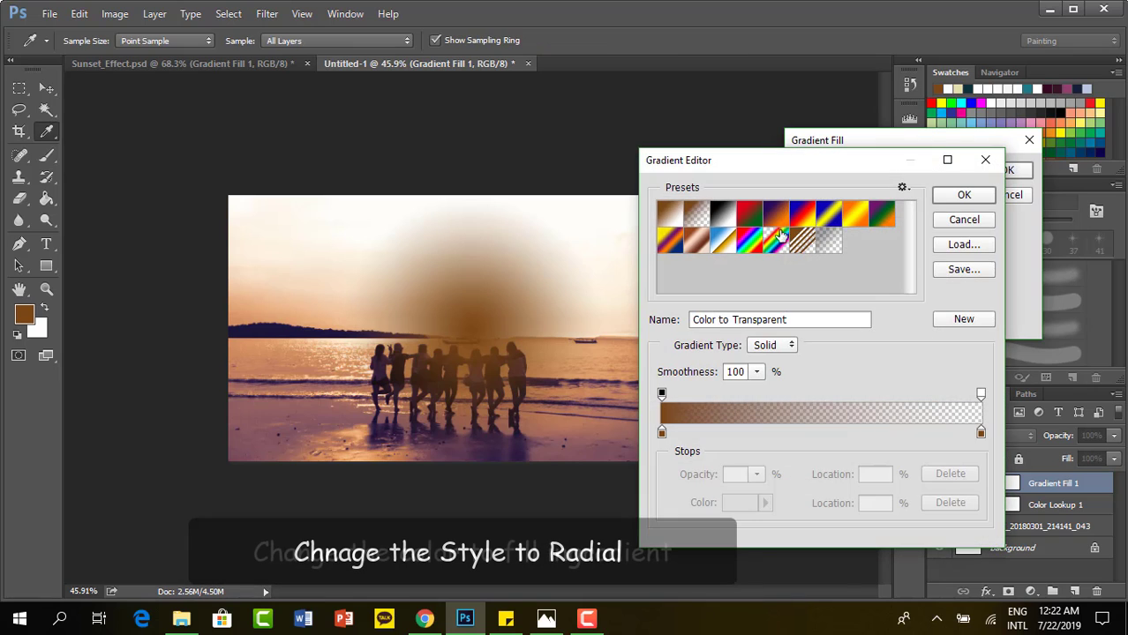
pyautogui.click(741, 215)
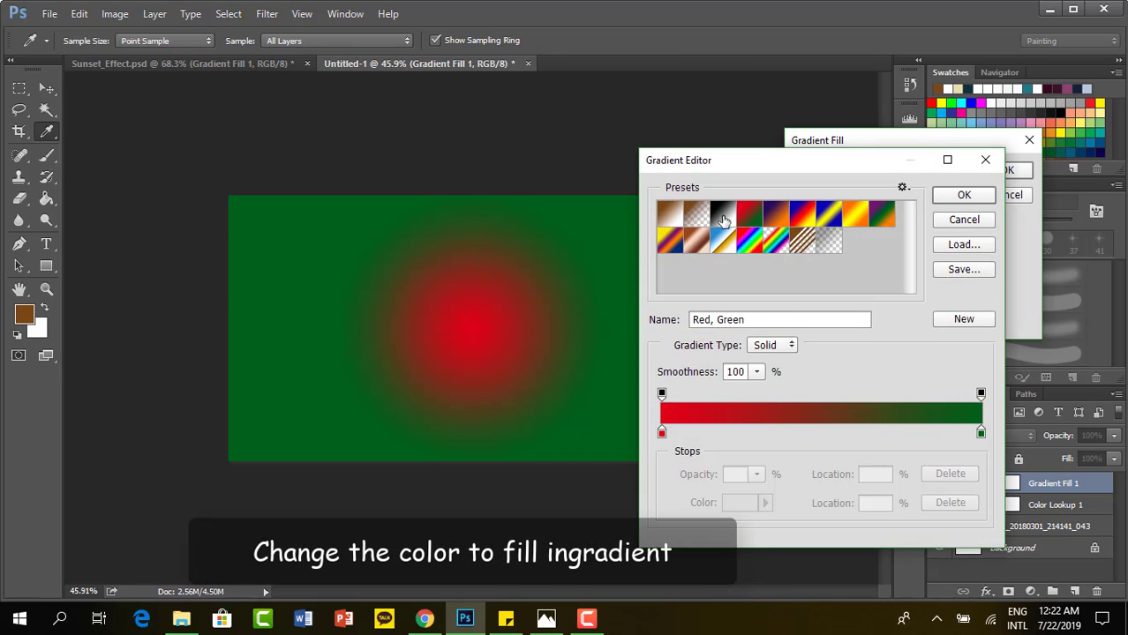
pyautogui.click(723, 213)
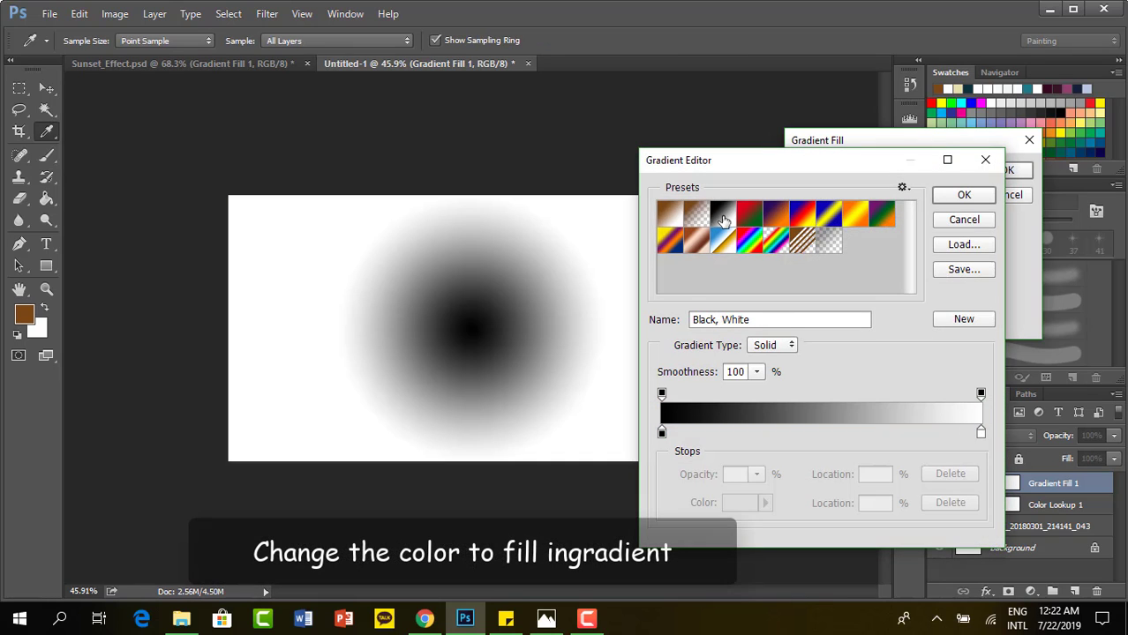
# - Set the gradient's starting color stop at location 0% to fdf8de
pyautogui.click(662, 432)
pyautogui.click(752, 510)
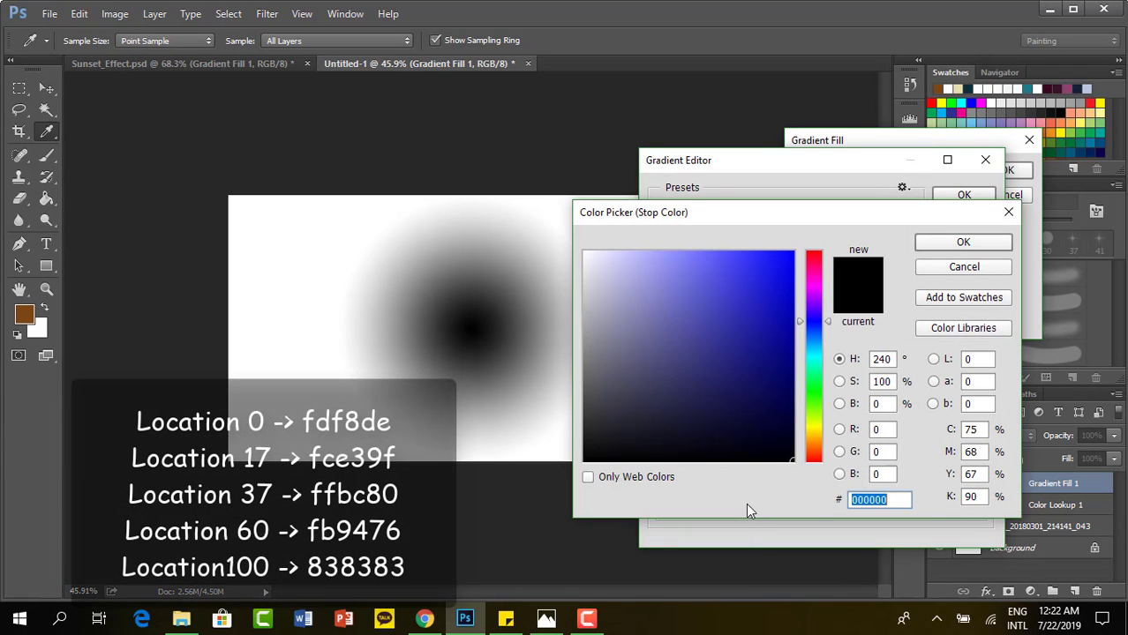
pyautogui.write('fdf')
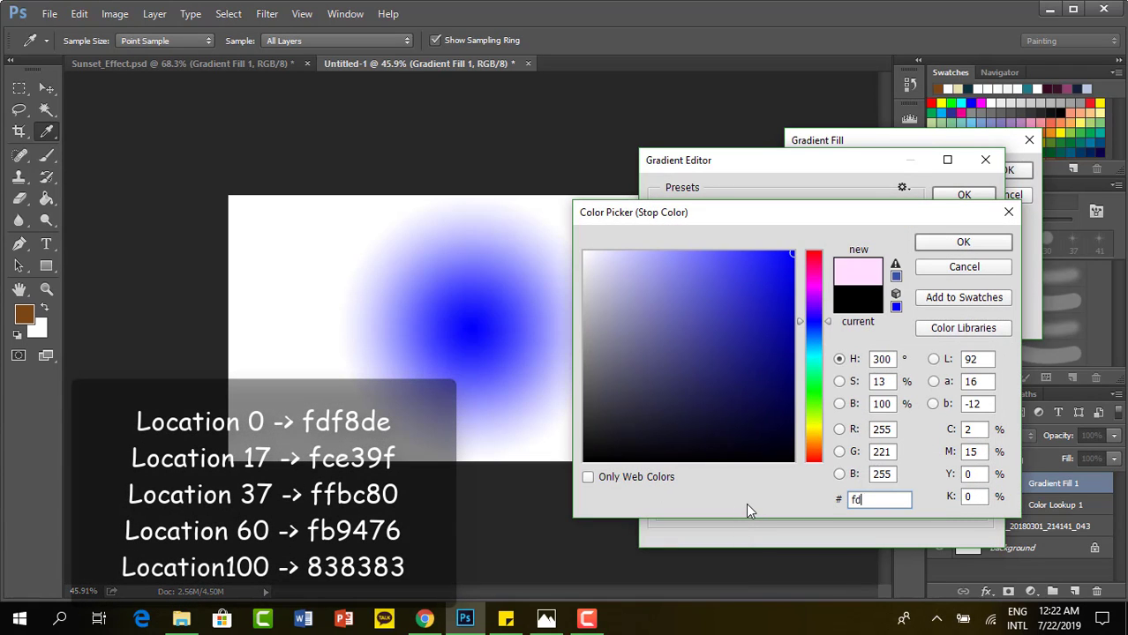
pyautogui.write('8de')
pyautogui.press('Return')
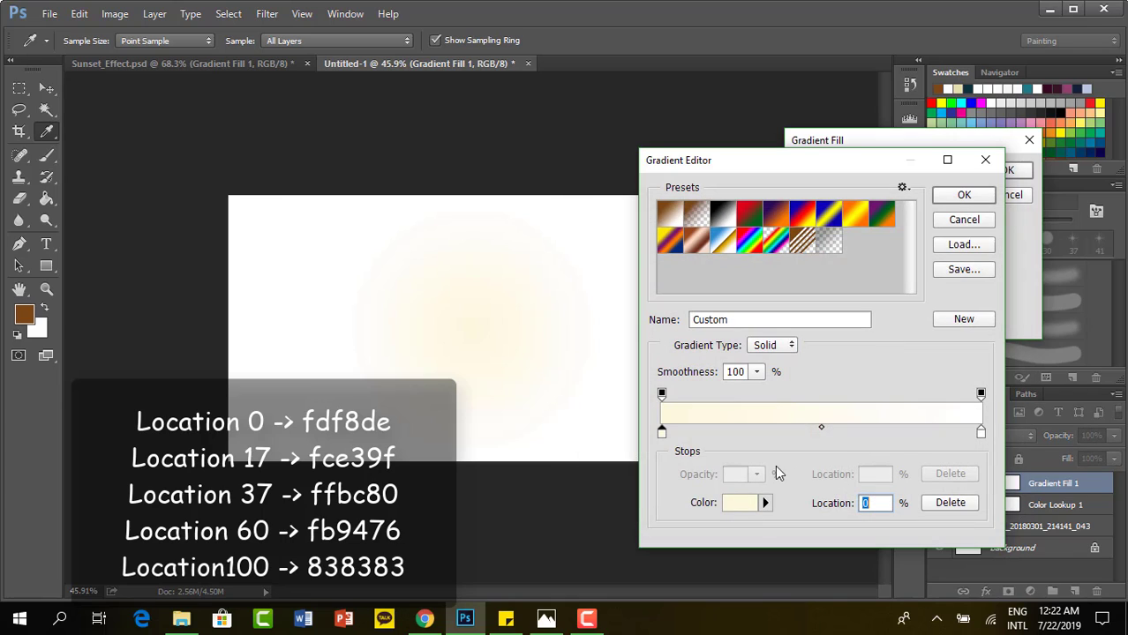
# - Add a gradient color stop at location 17% with the color fce39f
pyautogui.click(724, 432)
pyautogui.click(873, 502)
pyautogui.press('BackSpace')
pyautogui.write('7')
pyautogui.click(739, 502)
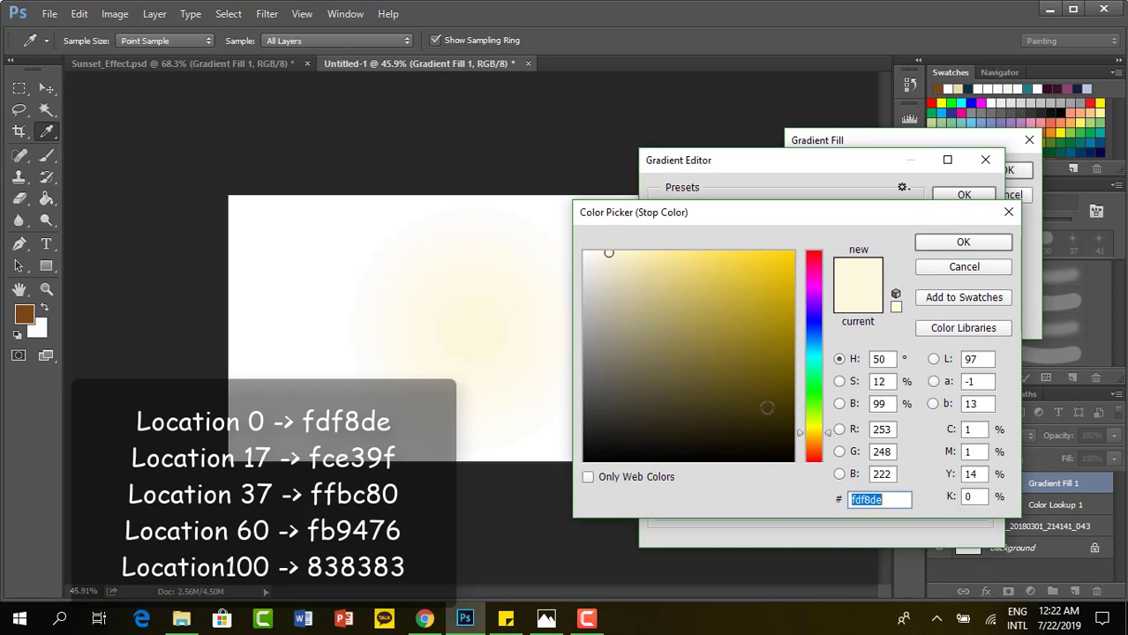
pyautogui.write('fce')
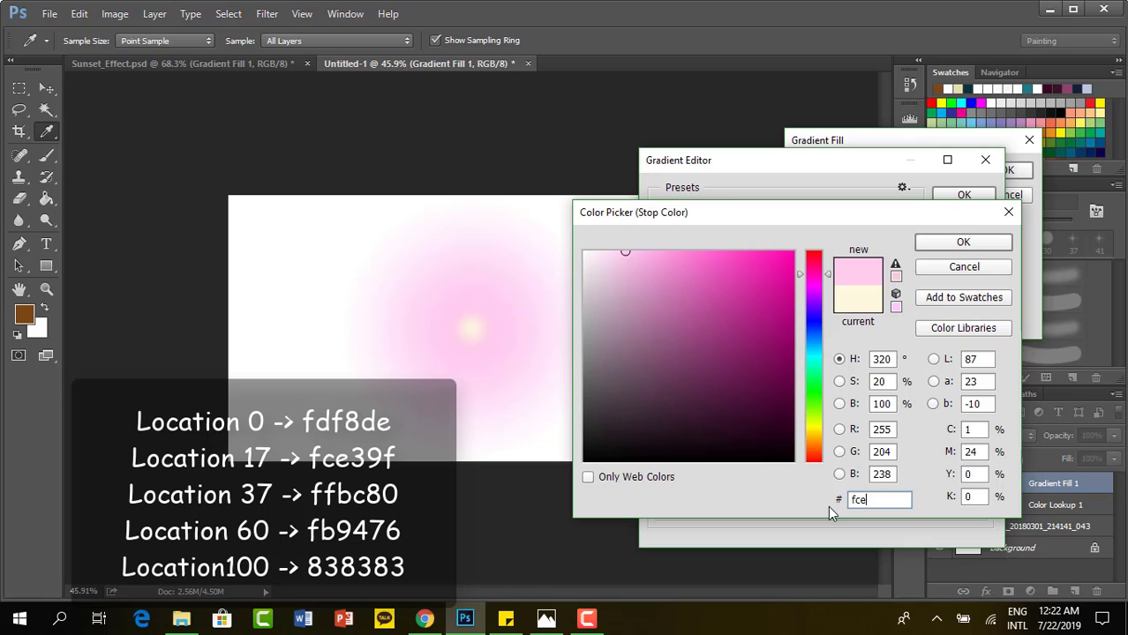
pyautogui.write('39f')
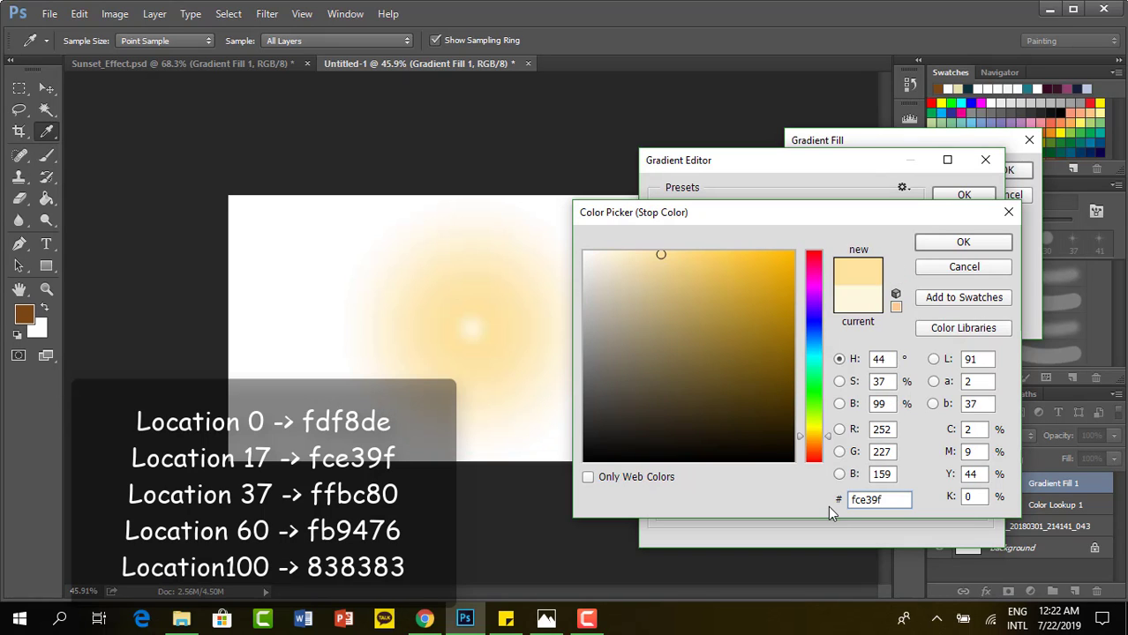
pyautogui.press('Return')
# - Add a gradient color stop at location 37% with the color ffbc80
pyautogui.click(792, 433)
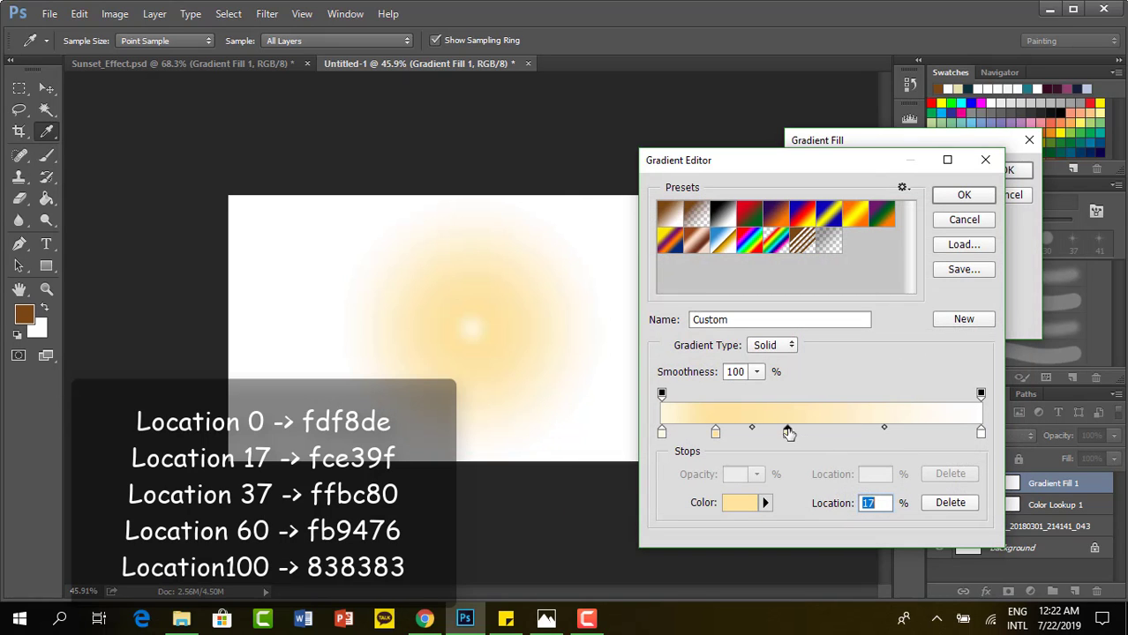
pyautogui.moveTo(787, 434); pyautogui.dragTo(780, 443)
pyautogui.click(737, 508)
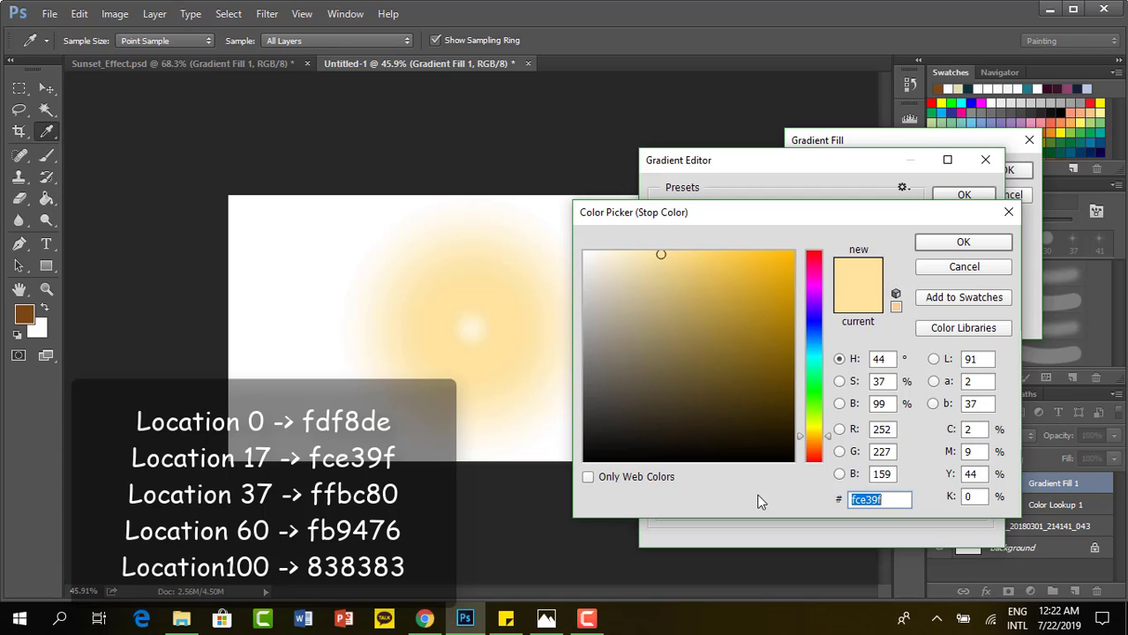
pyautogui.write('f')
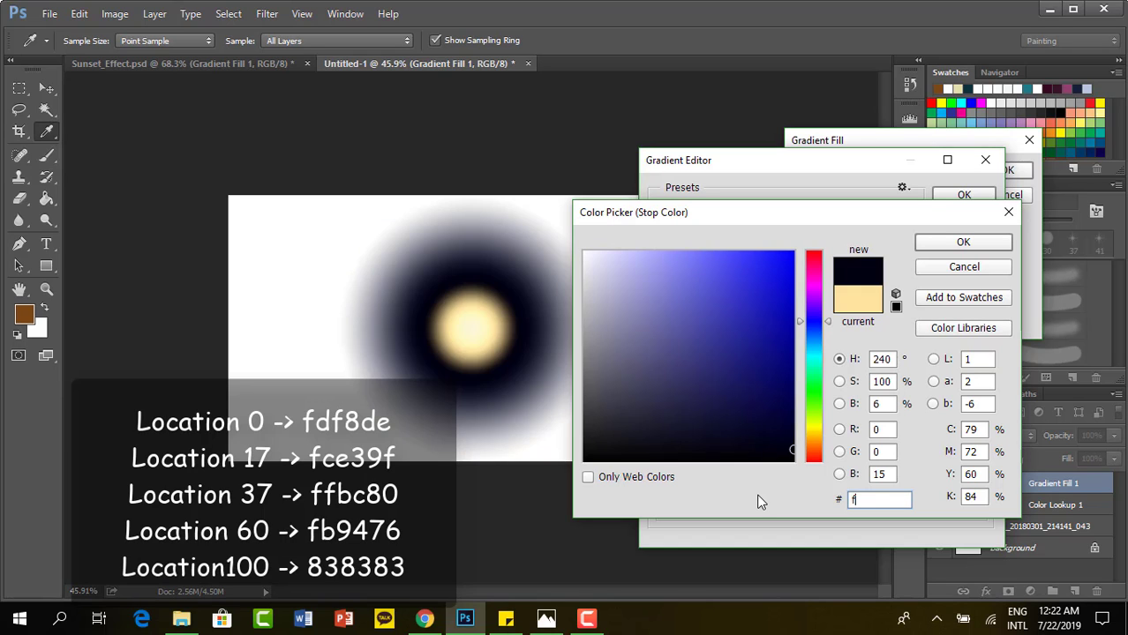
pyautogui.write('fbc80')
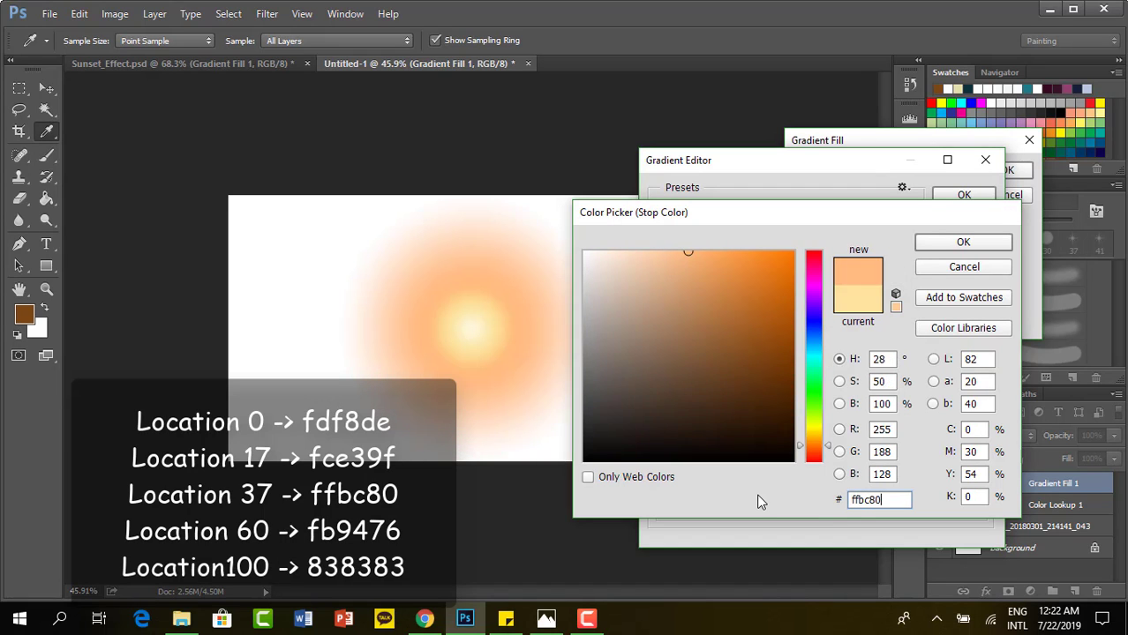
pyautogui.press('Return')
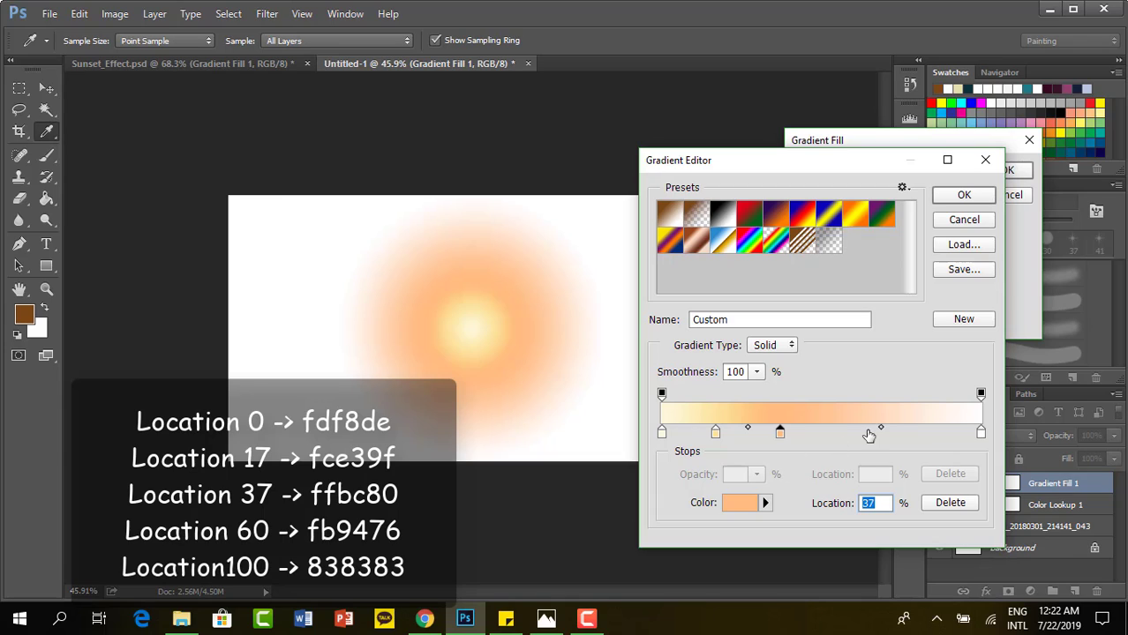
# - Add a gradient color stop at location 61% with the color fb9476
pyautogui.click(896, 431)
pyautogui.moveTo(896, 432); pyautogui.dragTo(857, 446)
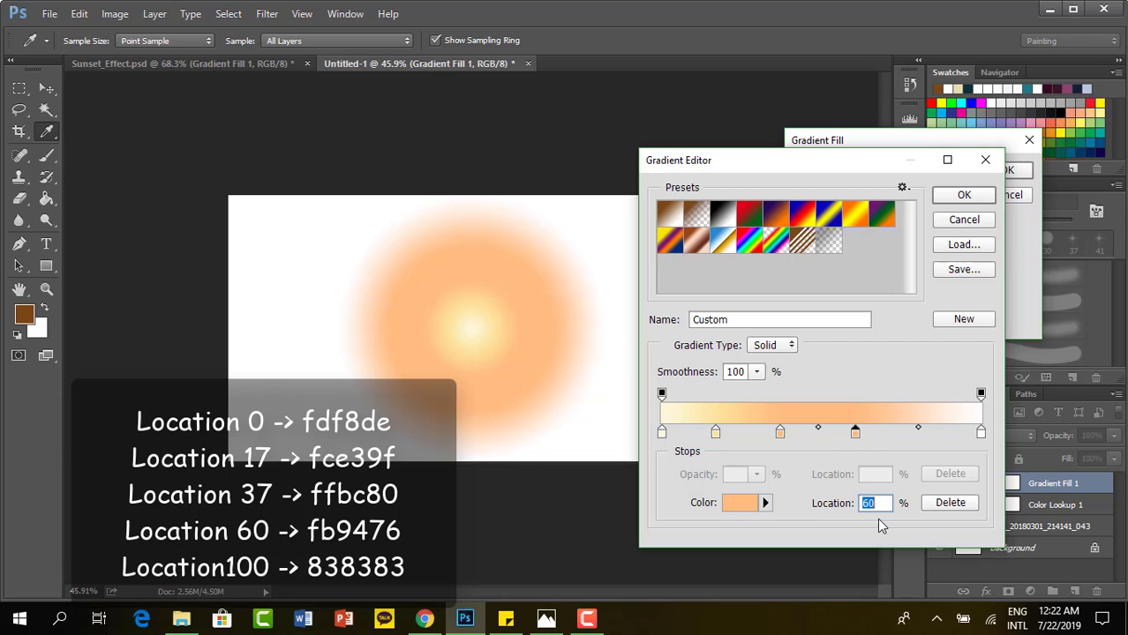
pyautogui.write('61')
pyautogui.click(738, 504)
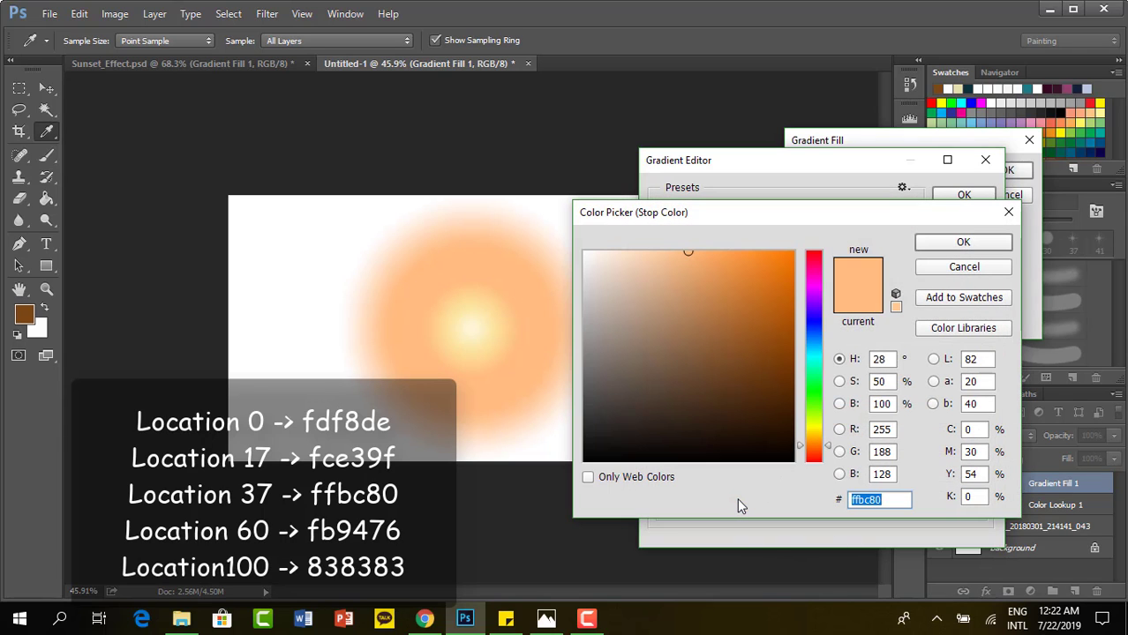
pyautogui.write('f')
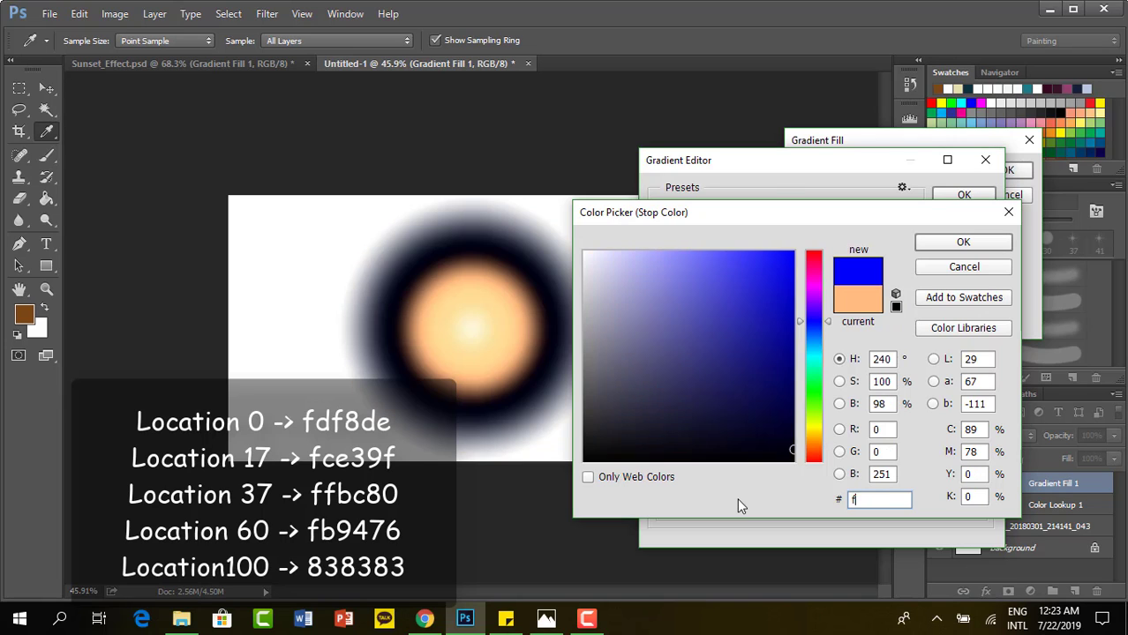
pyautogui.write('b94')
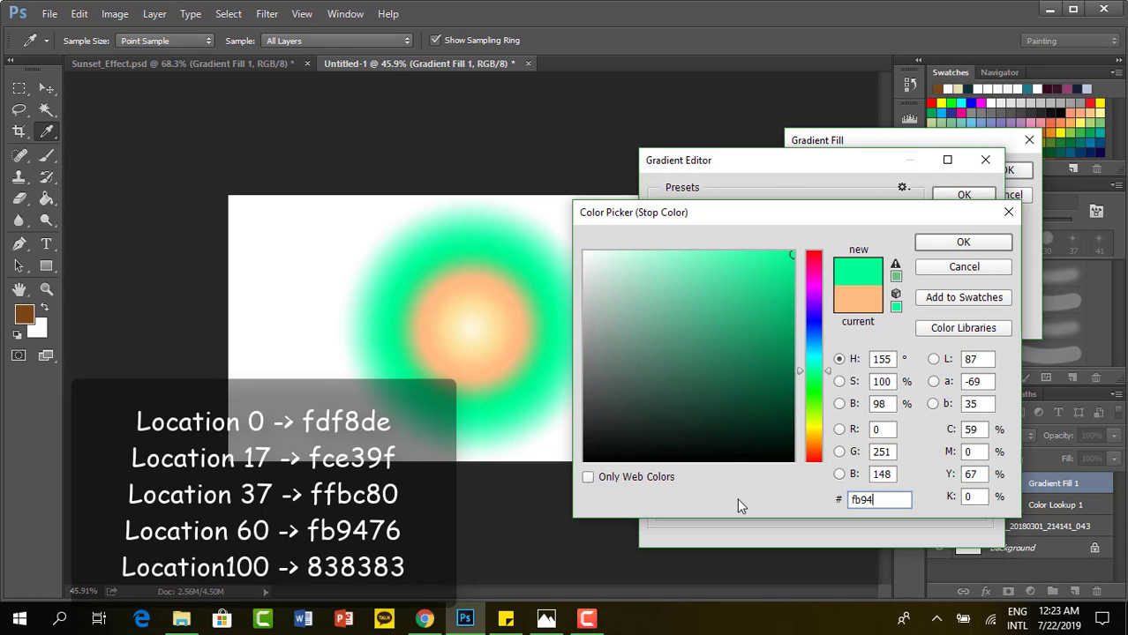
pyautogui.write('6')
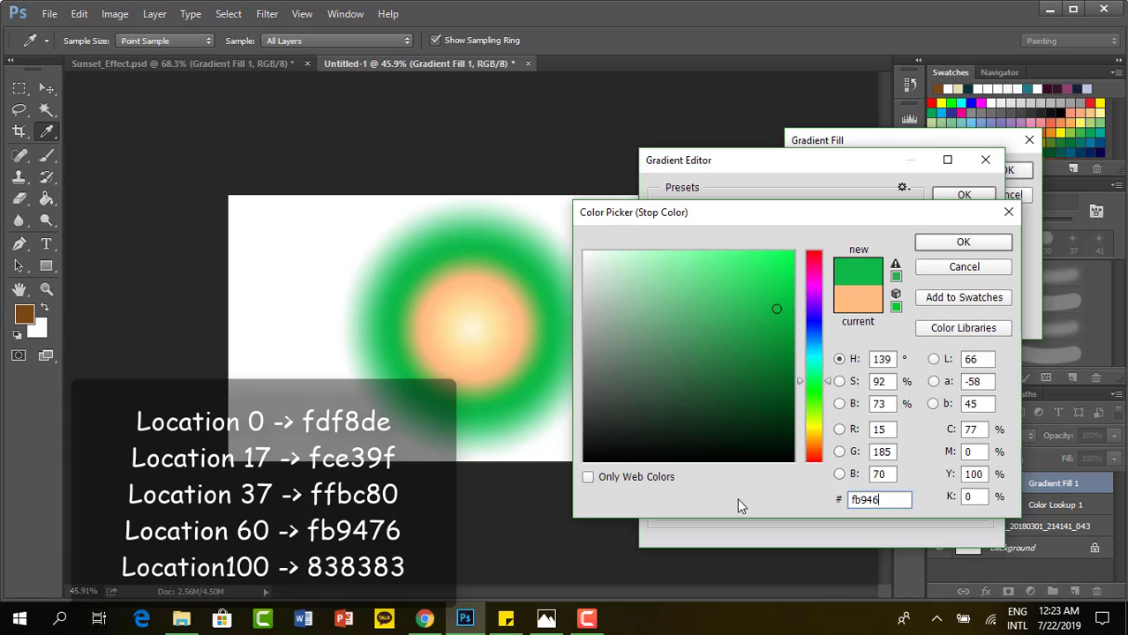
pyautogui.press('Left')
pyautogui.write('7')
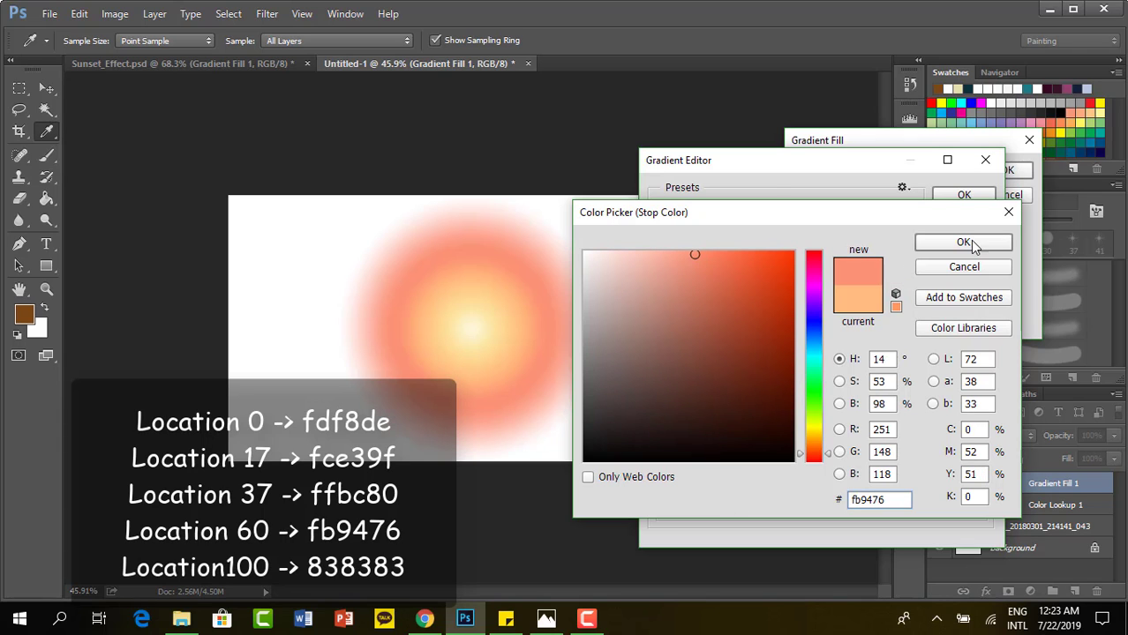
pyautogui.click(971, 243)
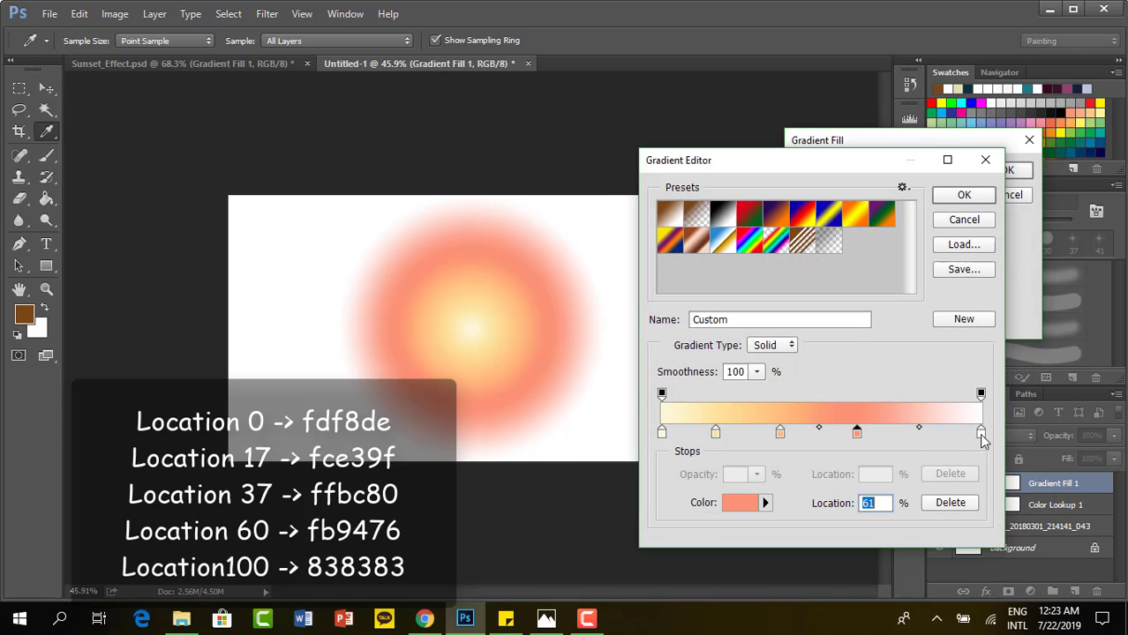
# - Set the gradient's ending color stop at location 100% to 838383
pyautogui.click(980, 433)
pyautogui.click(724, 504)
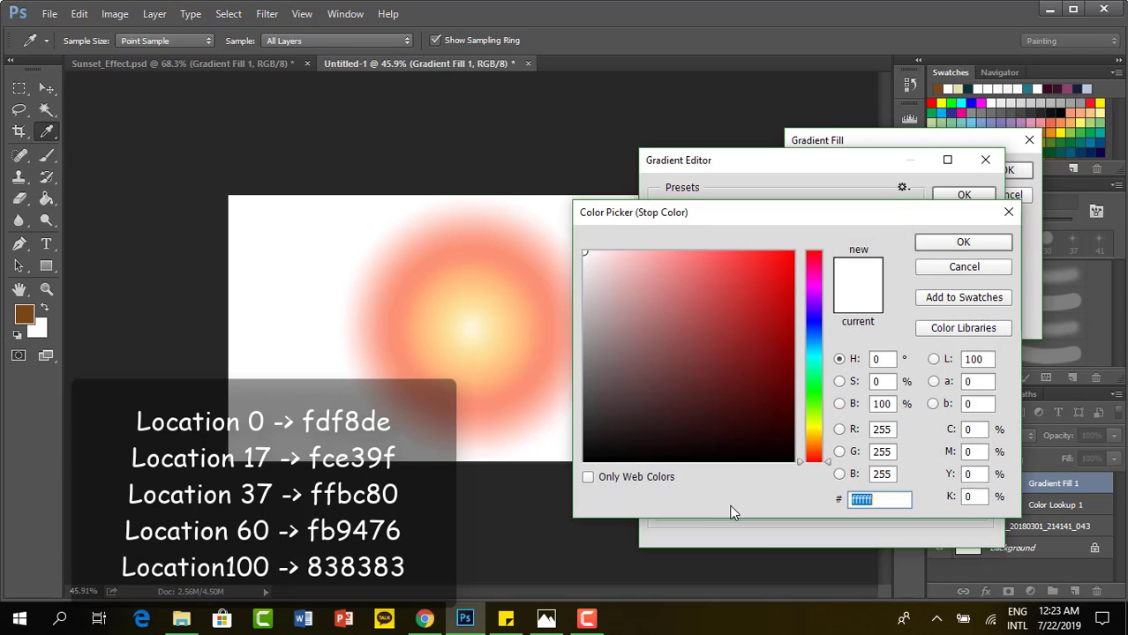
pyautogui.write('838383')
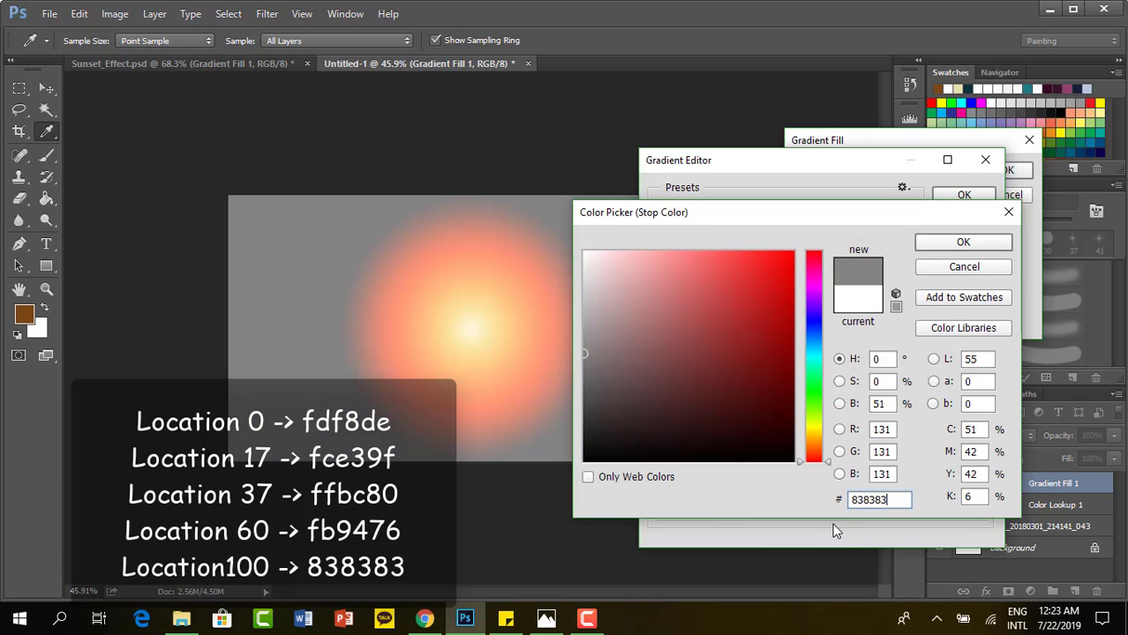
pyautogui.click(970, 245)
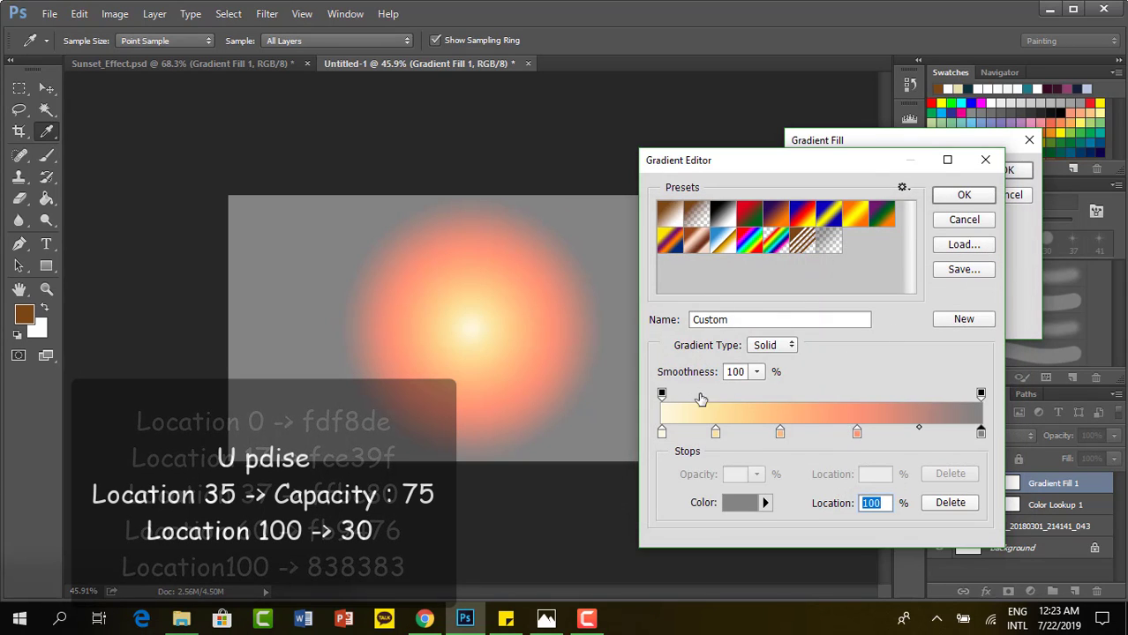
# - Add a gradient opacity stop at location 35% with 75% opacity
pyautogui.click(661, 393)
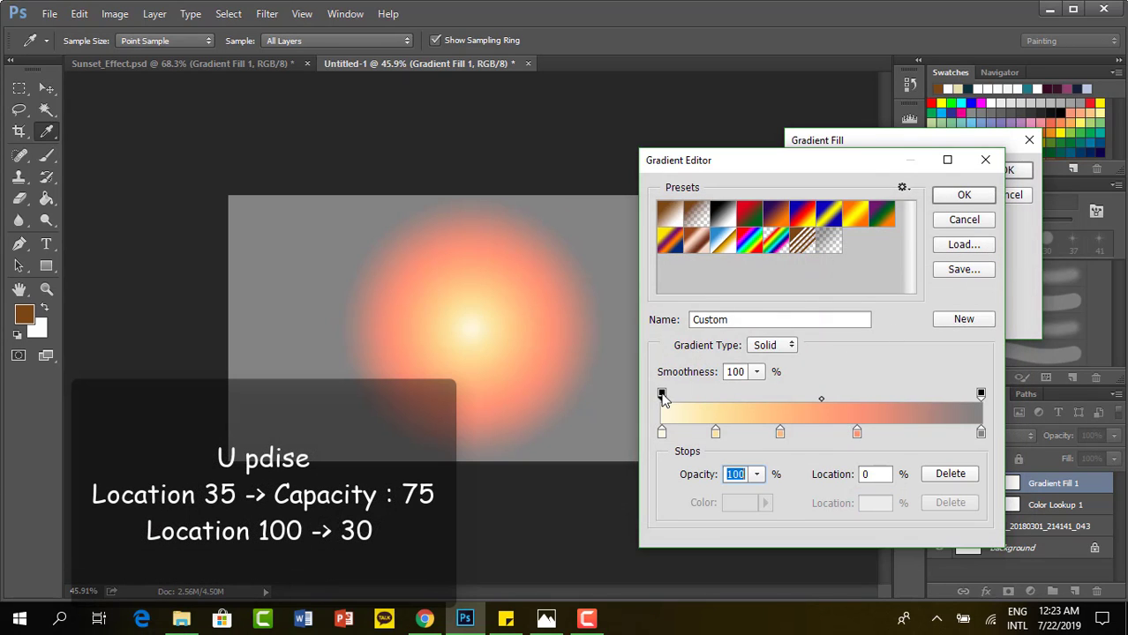
pyautogui.click(736, 397)
pyautogui.doubleClick(871, 470)
pyautogui.write('35')
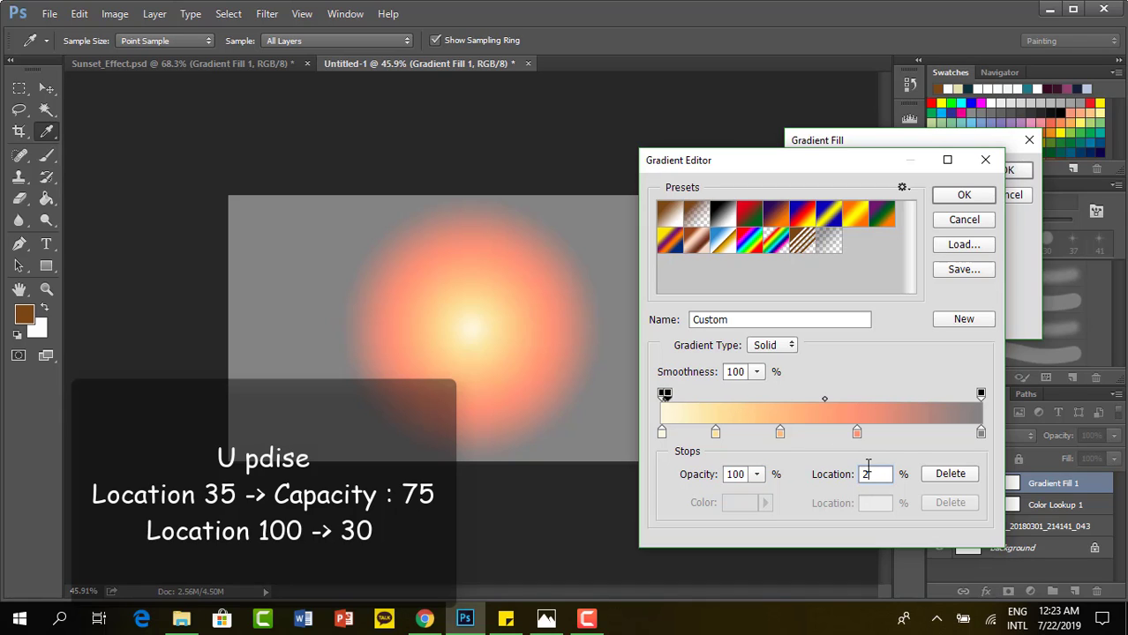
pyautogui.click(756, 473)
pyautogui.moveTo(755, 493); pyautogui.dragTo(738, 519)
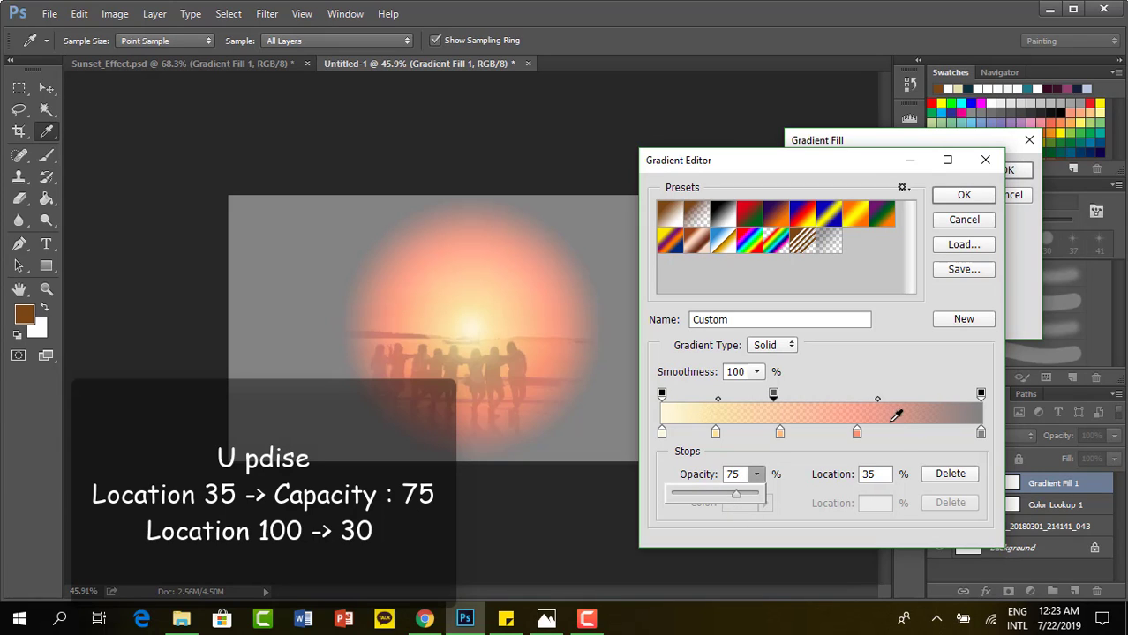
# - Set the gradient's ending opacity stop at location 100% to 30% opacity and accept the edited gradient
pyautogui.click(980, 394)
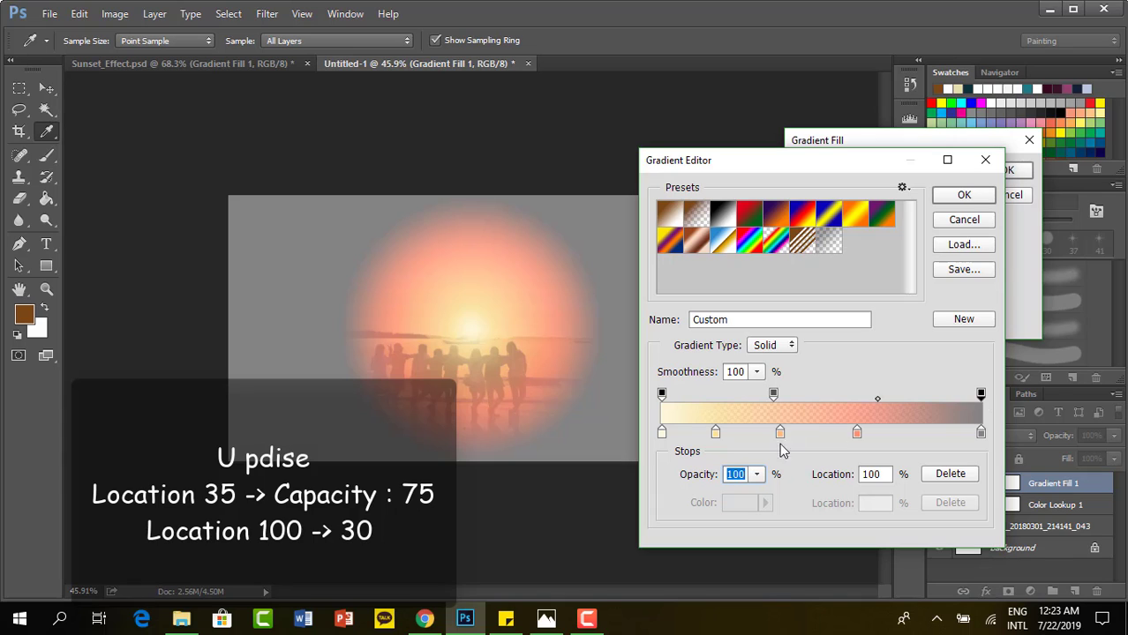
pyautogui.write('0')
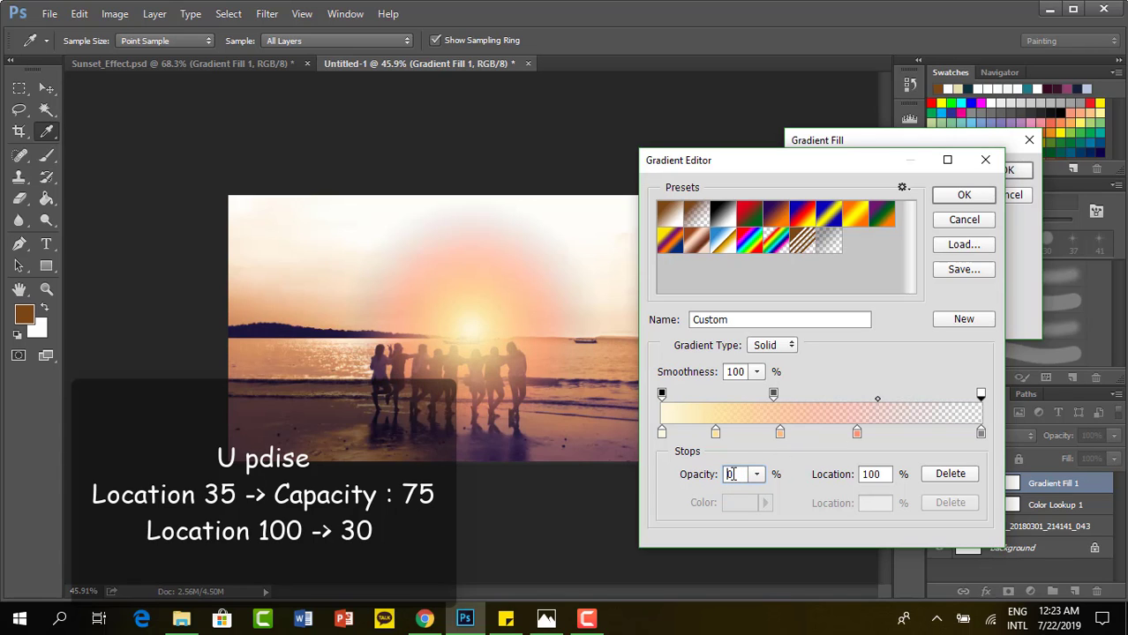
pyautogui.write('0')
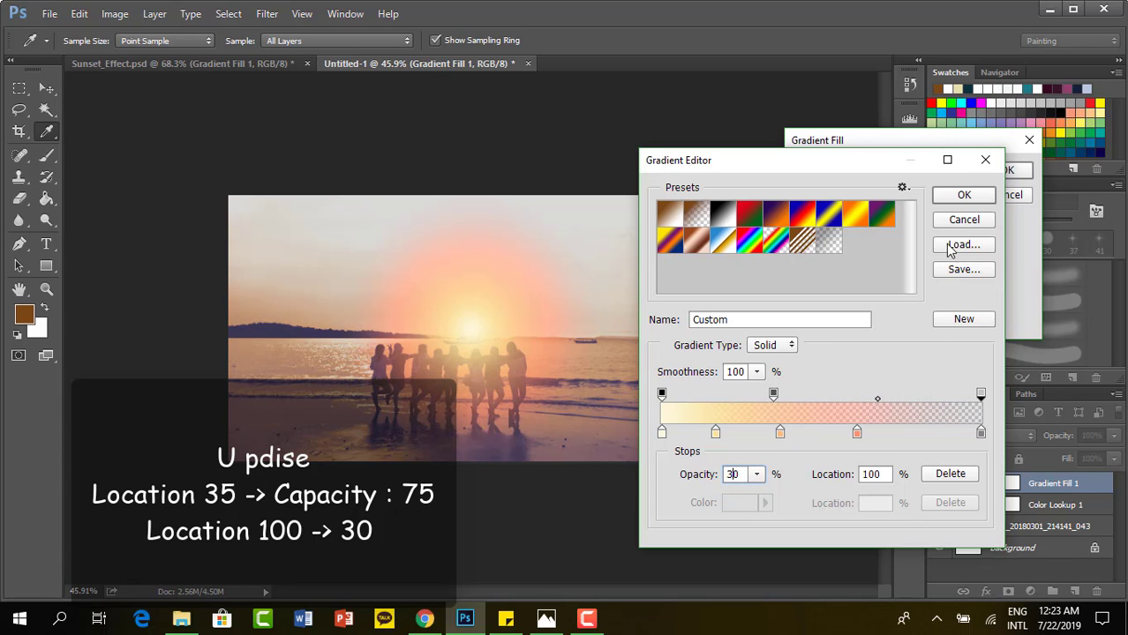
pyautogui.click(960, 198)
# - Set the radial gradient fill's angle to 135 degrees and its scale to 135%, and apply the fill
pyautogui.doubleClick(893, 221)
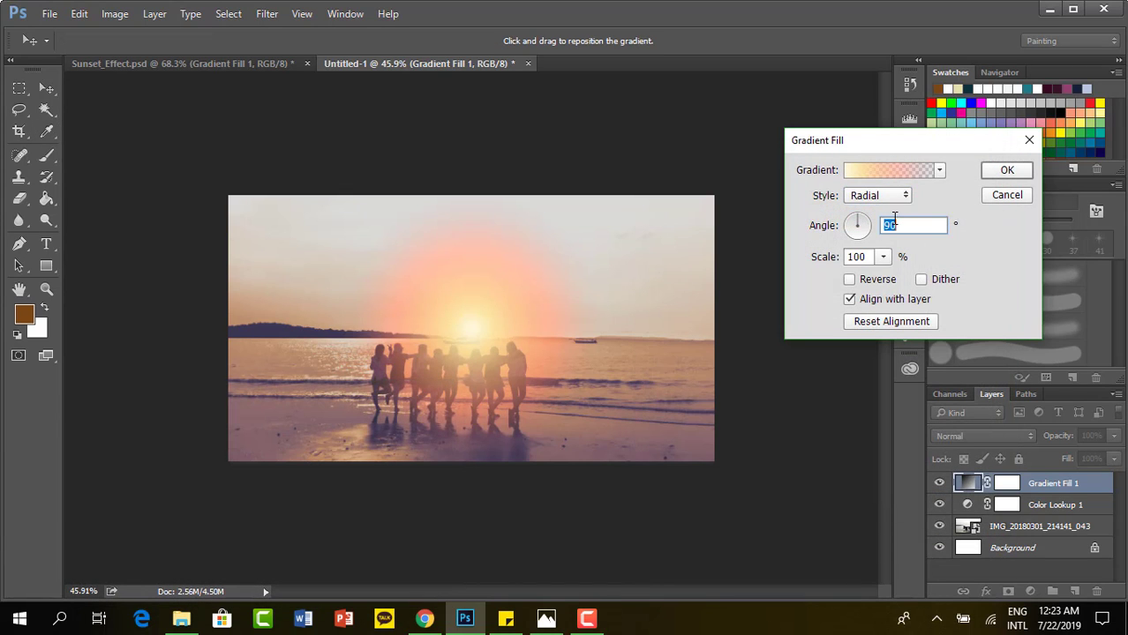
pyautogui.write('135')
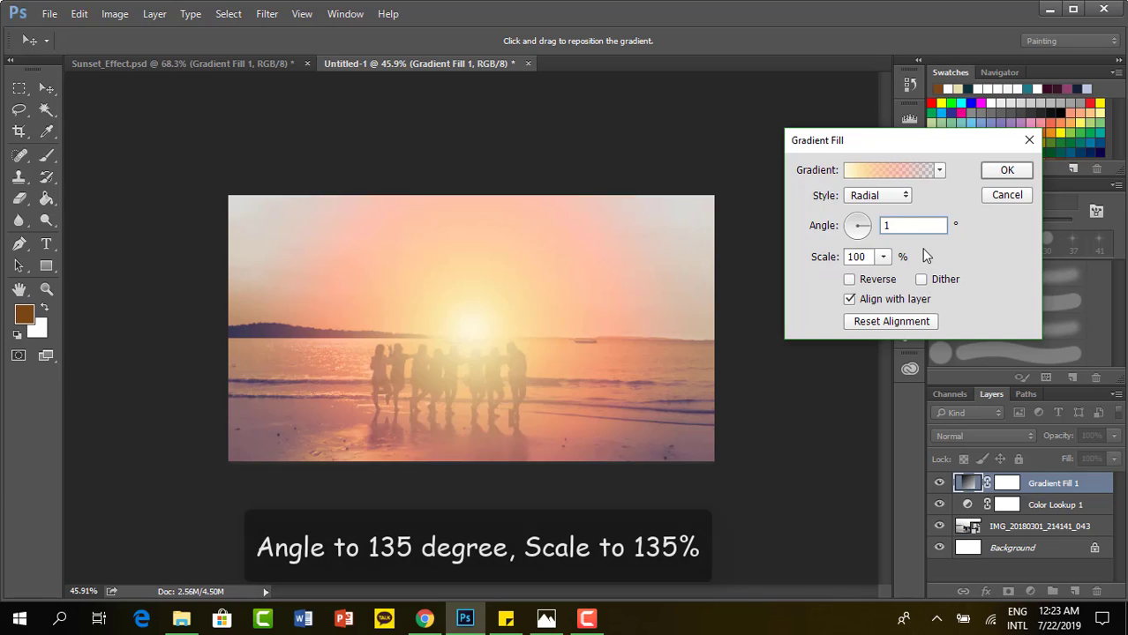
pyautogui.click(858, 257)
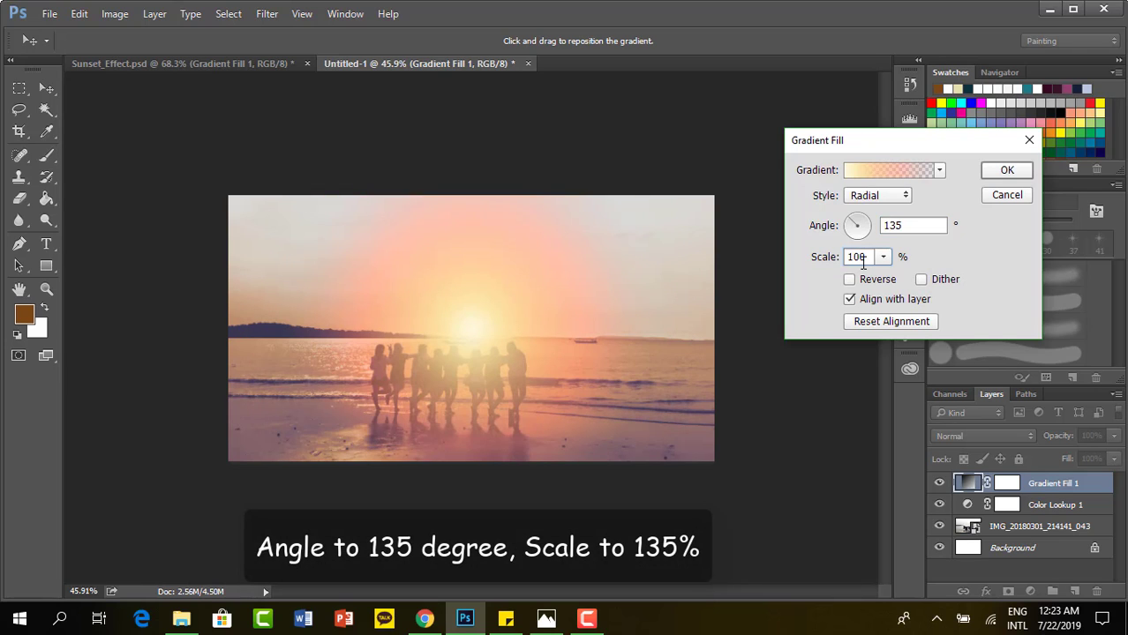
pyautogui.press('BackSpace')
pyautogui.press('BackSpace')
pyautogui.press('BackSpace')
pyautogui.write('135')
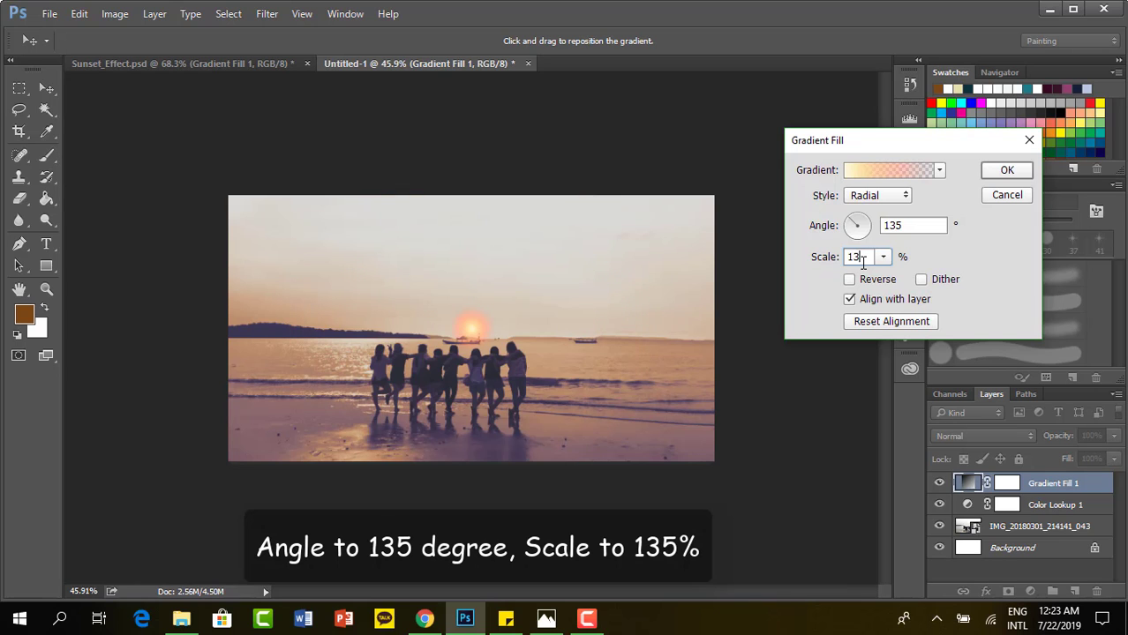
pyautogui.click(990, 166)
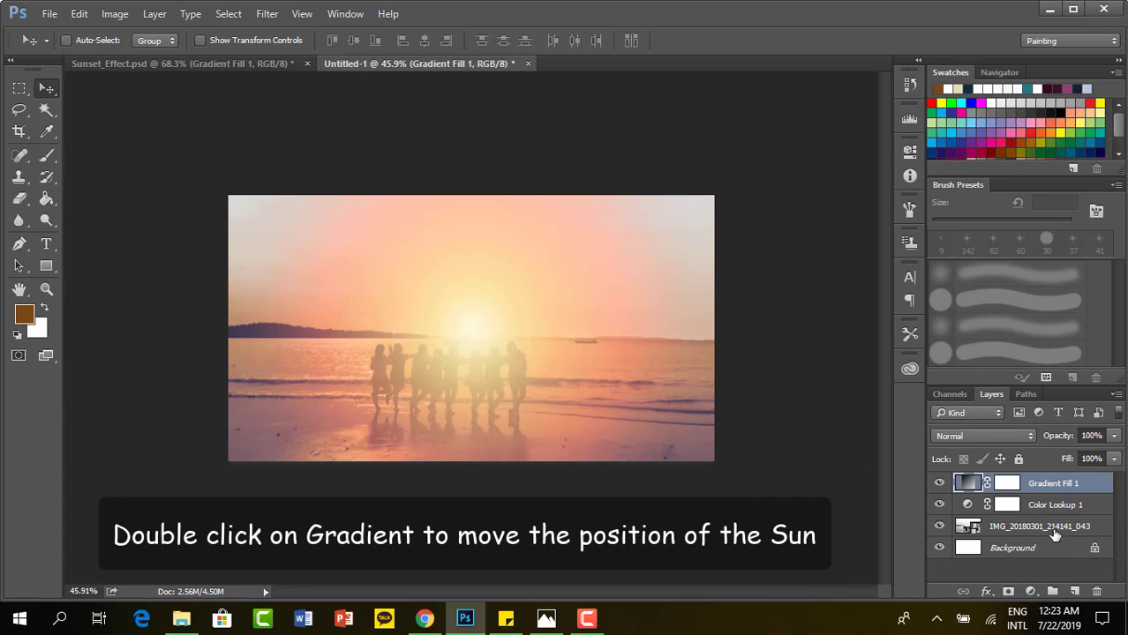
# - Move the gradient fill's sun to just above the hill at the photo's left horizon and blend the layer as Hard Light
pyautogui.doubleClick(968, 483)
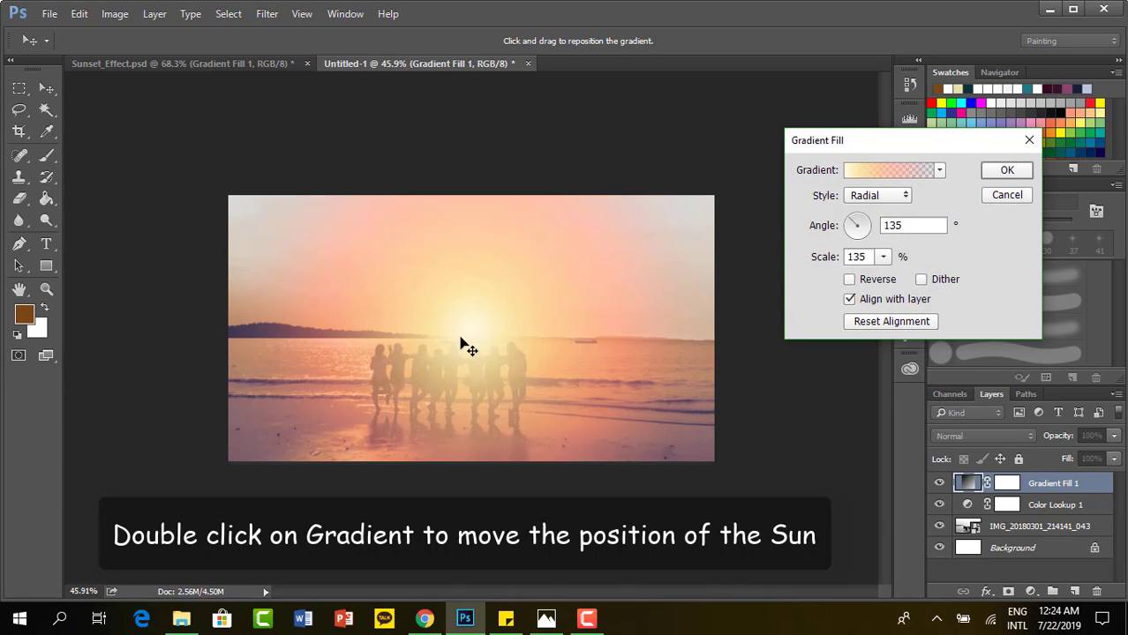
pyautogui.moveTo(456, 331); pyautogui.dragTo(330, 305)
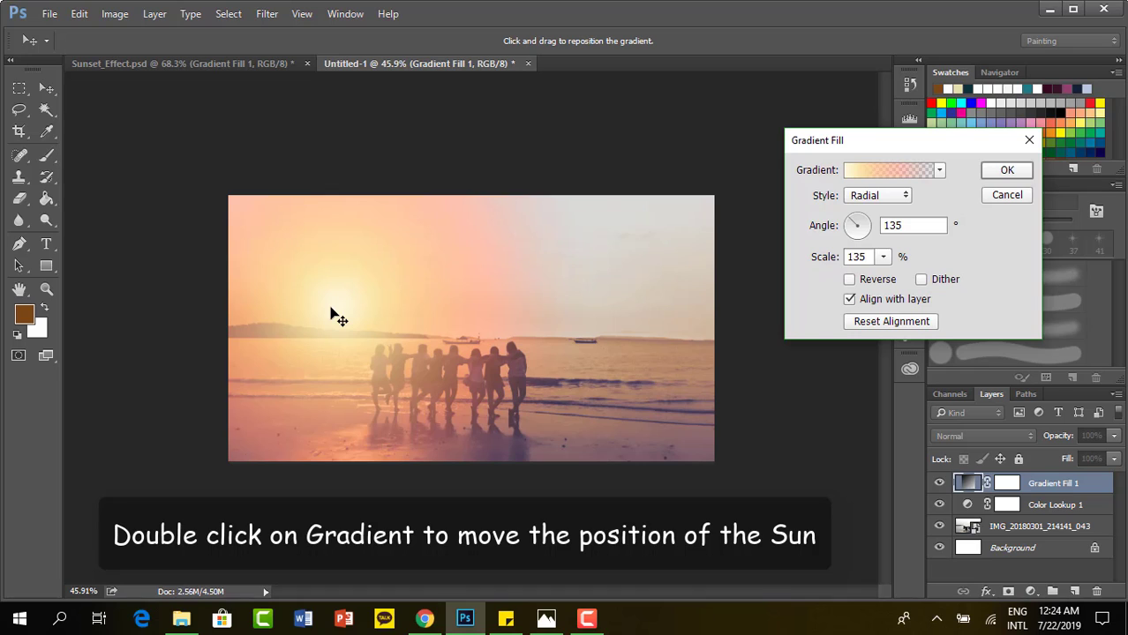
pyautogui.moveTo(331, 309); pyautogui.dragTo(330, 319)
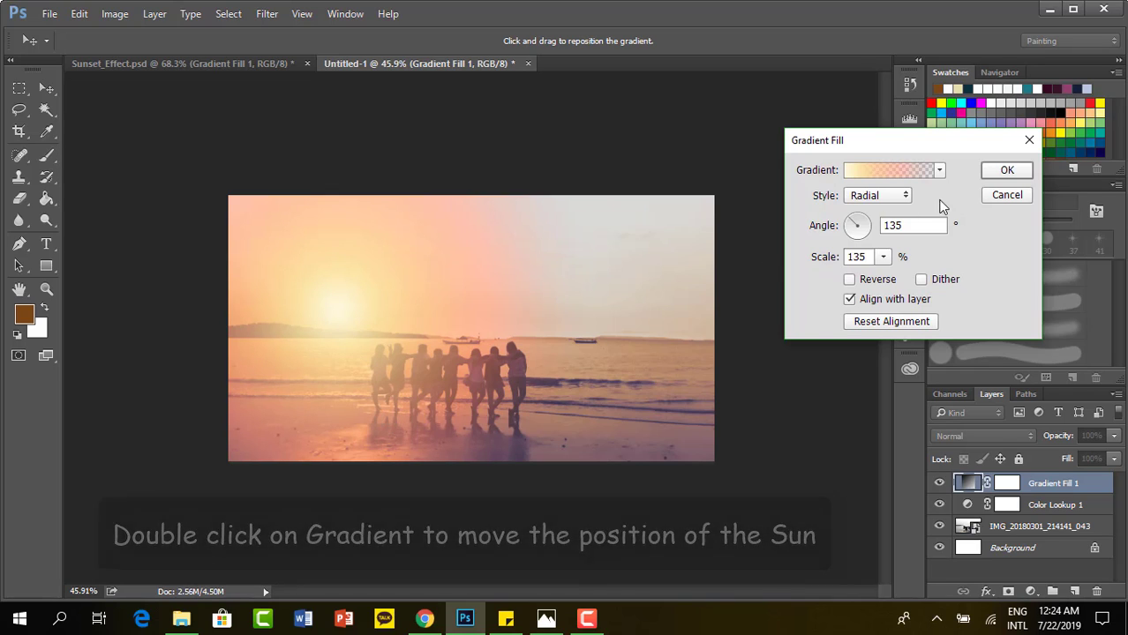
pyautogui.click(998, 171)
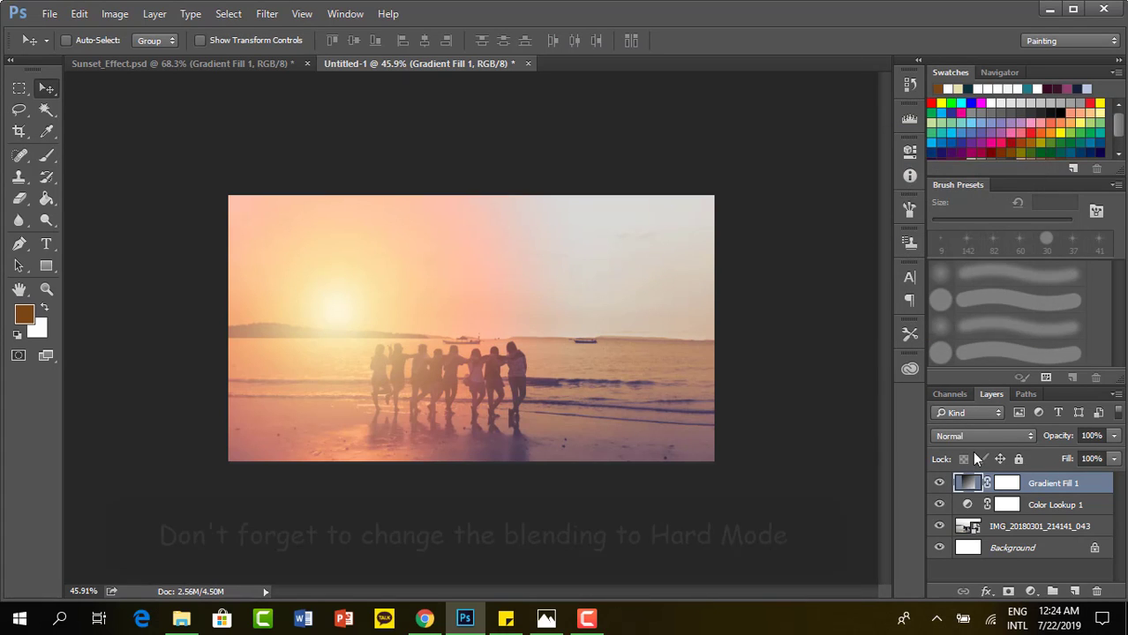
pyautogui.click(956, 433)
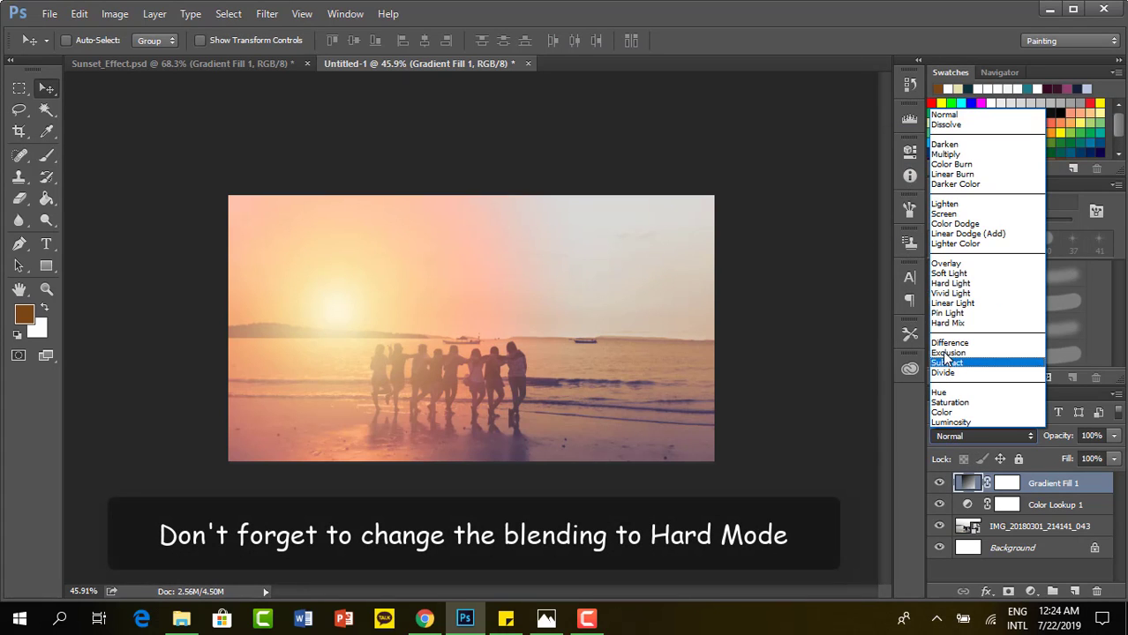
pyautogui.click(950, 283)
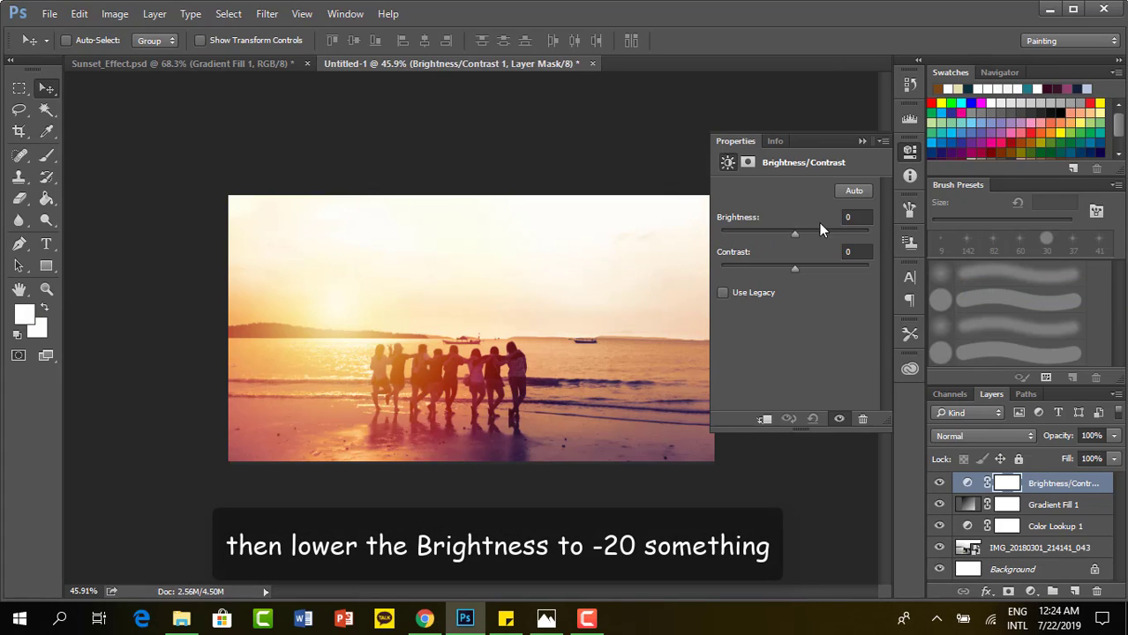
# - Set the Brightness/Contrast adjustment's brightness to -26 and collapse its properties
pyautogui.click(855, 215)
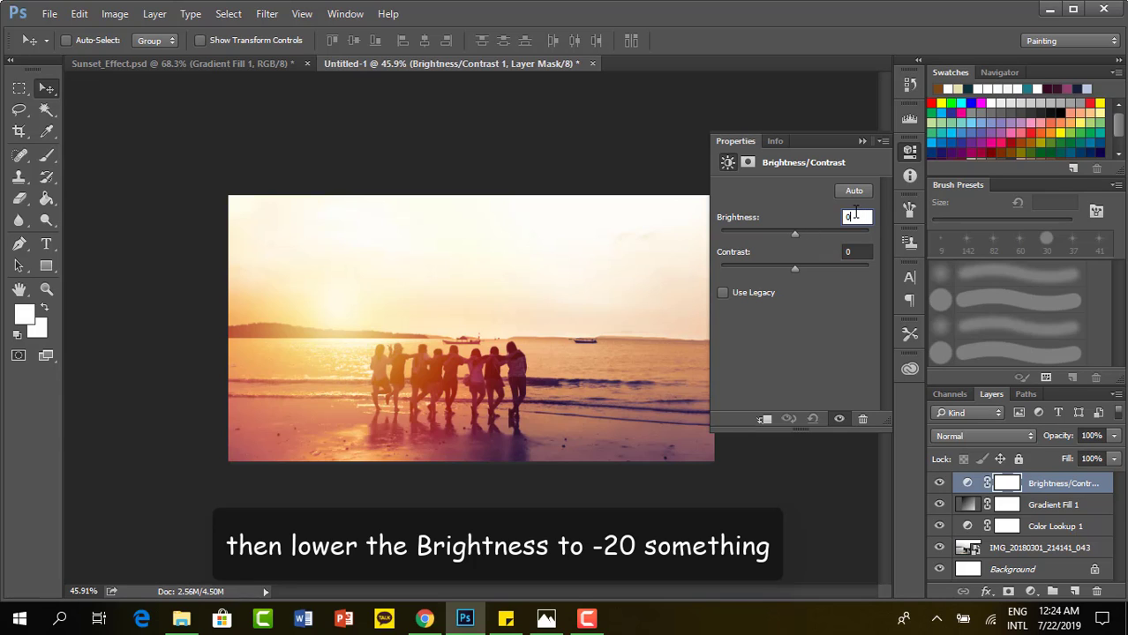
pyautogui.write('-20')
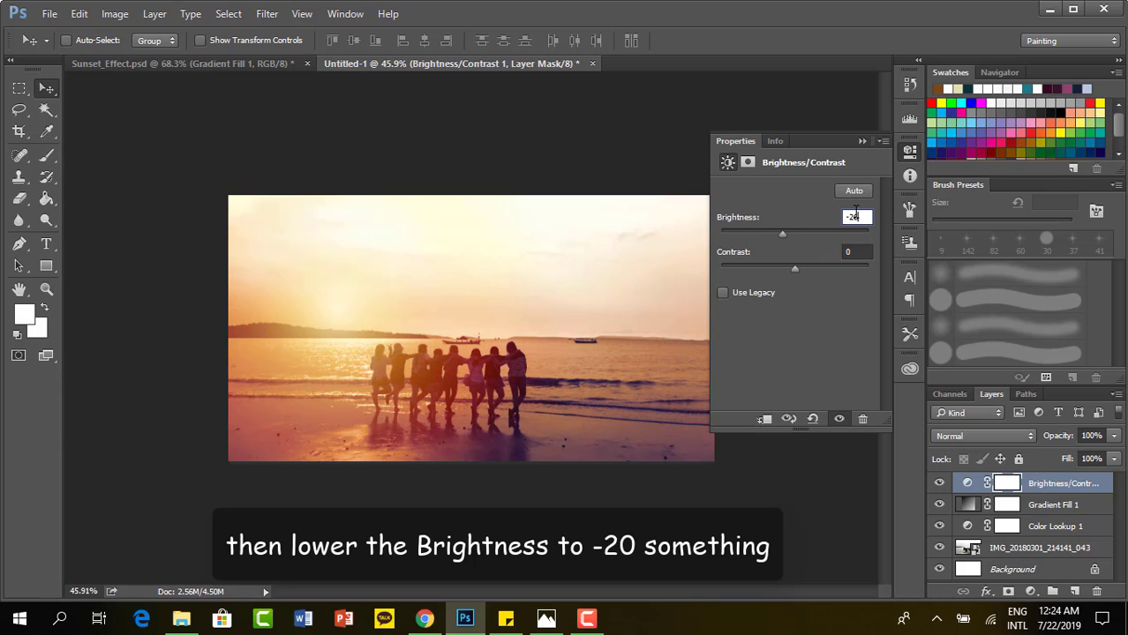
pyautogui.press('Return')
pyautogui.click(862, 142)
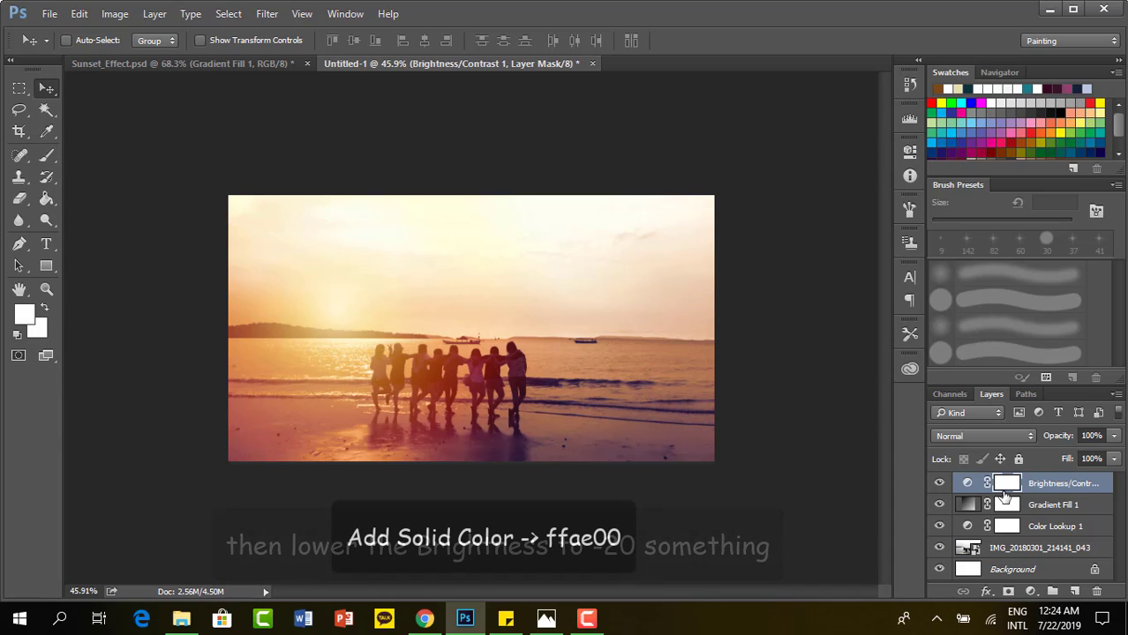
# - Add a Solid Color fill layer above the Brightness/Contrast adjustment with the color ffae00
pyautogui.click(1030, 591)
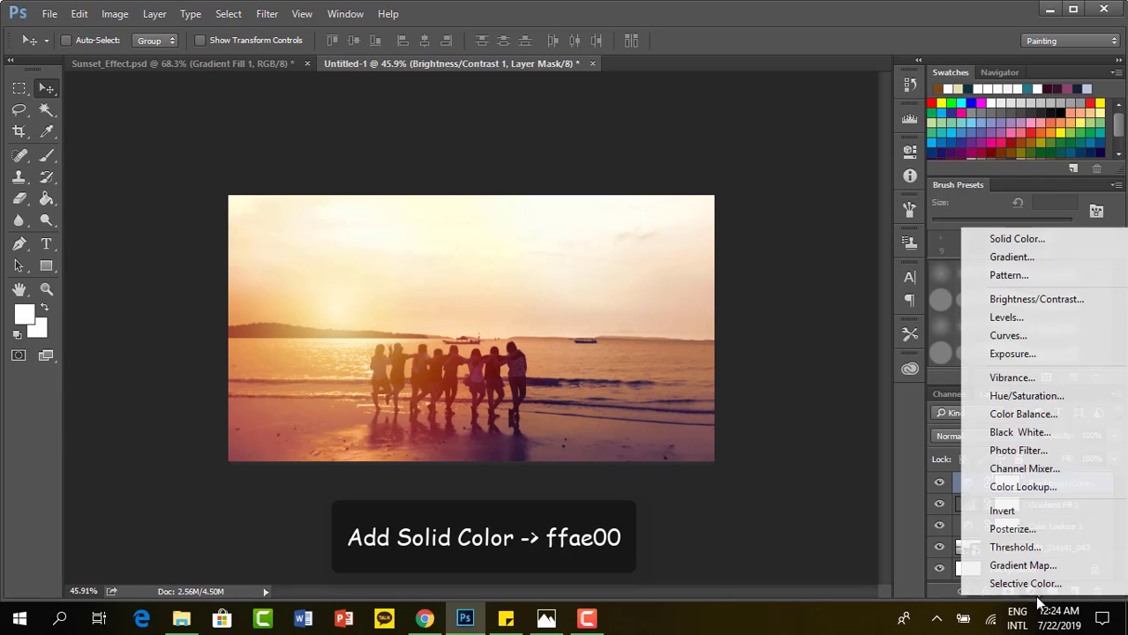
pyautogui.click(974, 240)
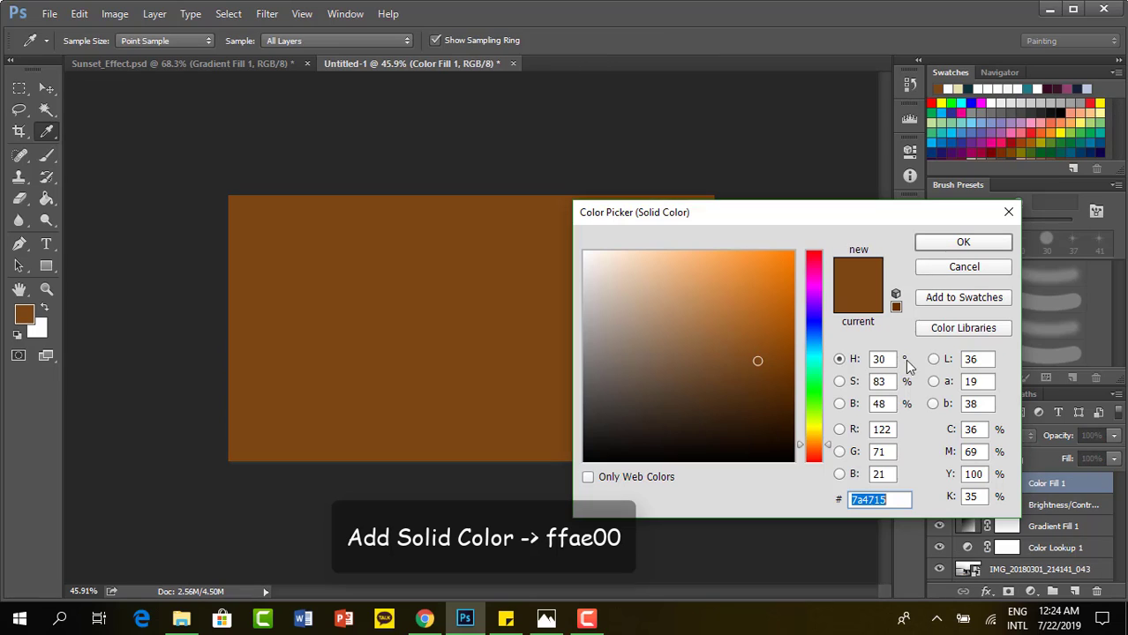
pyautogui.write('f')
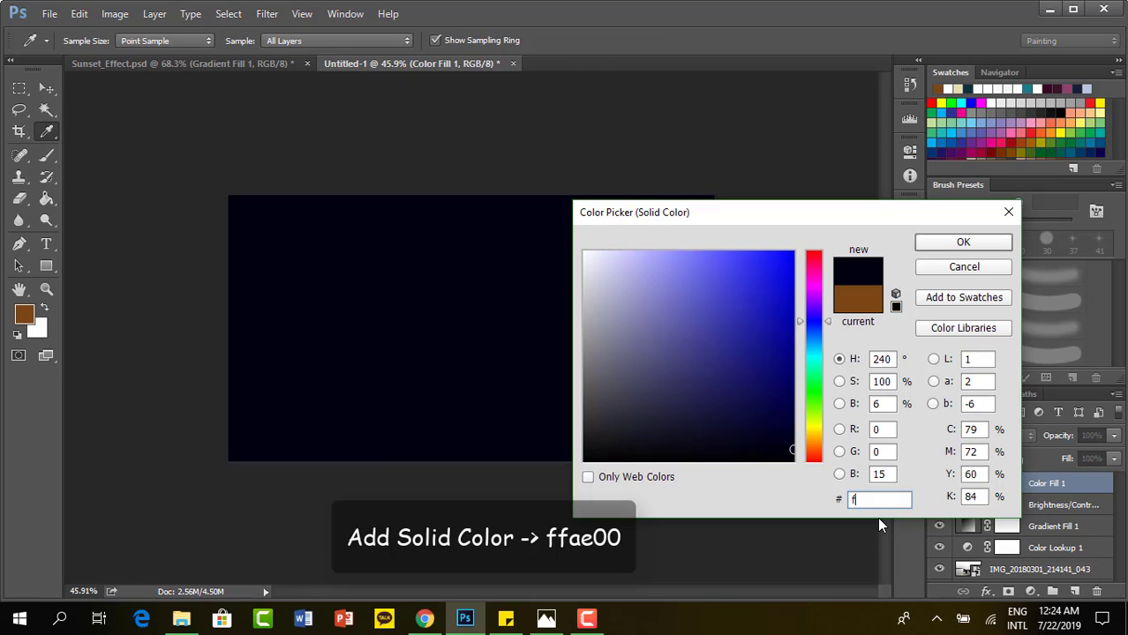
pyautogui.write('fae00')
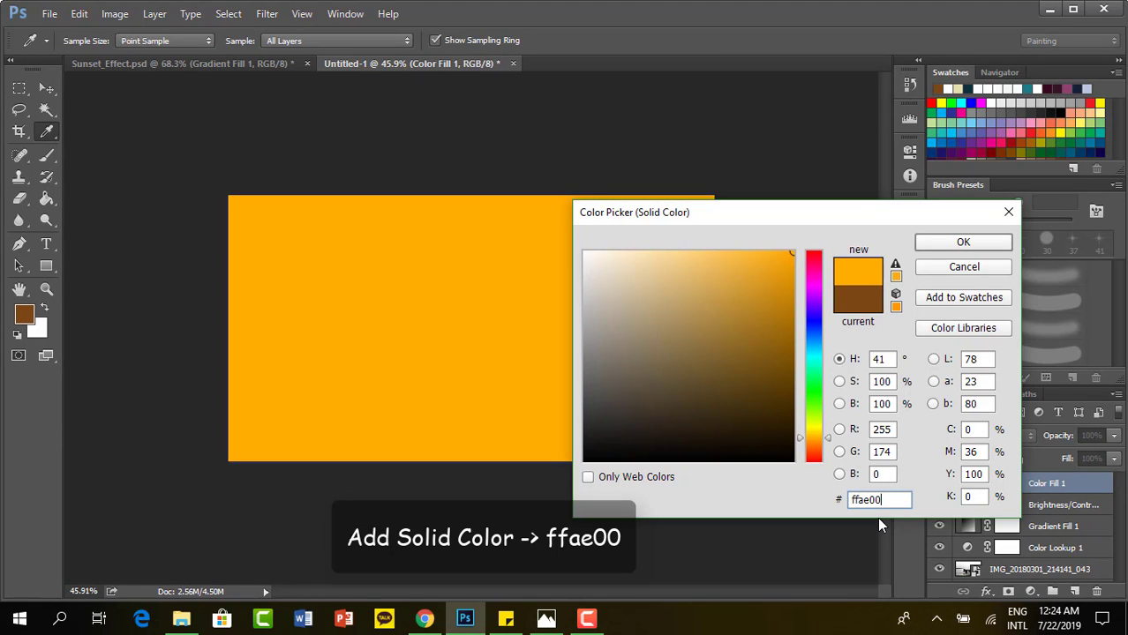
pyautogui.click(966, 241)
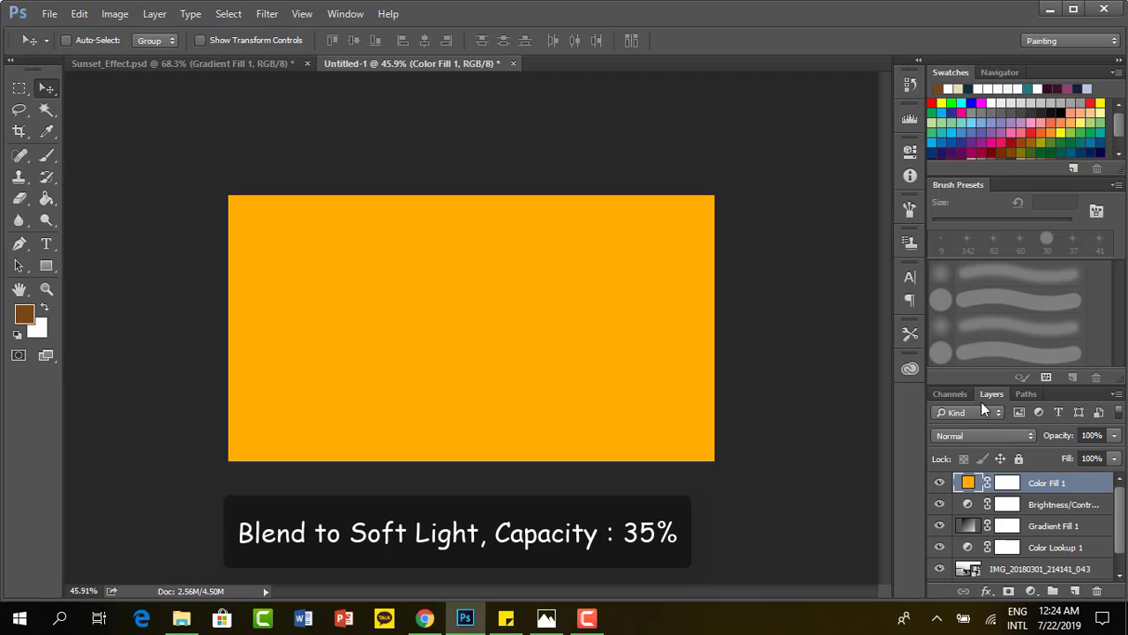
# - Blend the orange Color Fill layer as Soft Light and set its opacity to 35%
pyautogui.click(972, 433)
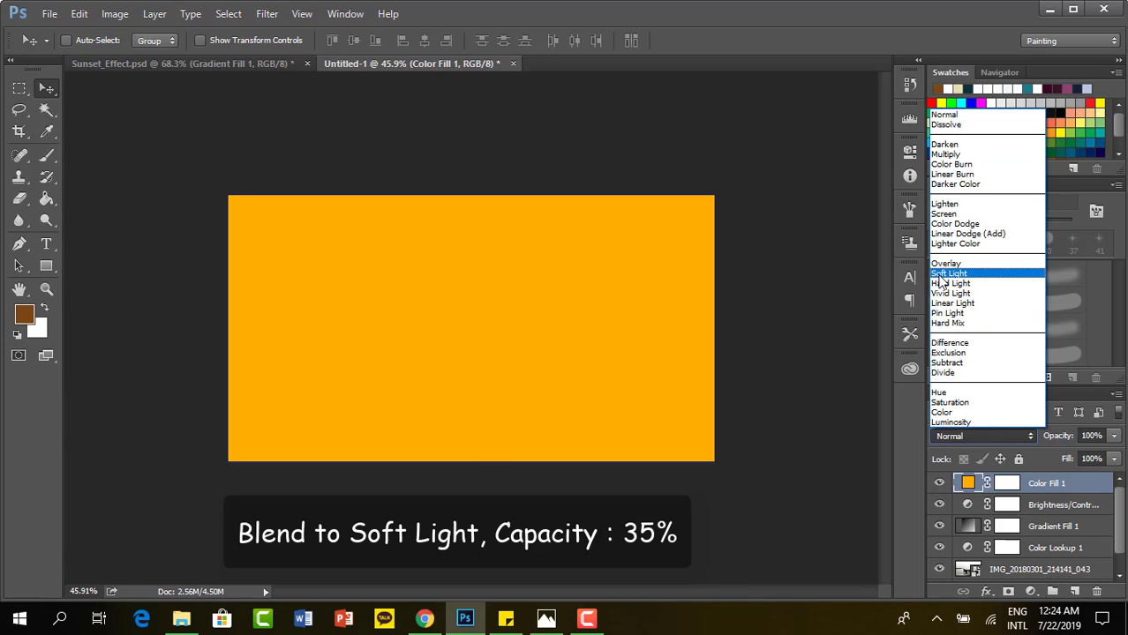
pyautogui.click(949, 272)
pyautogui.click(1089, 435)
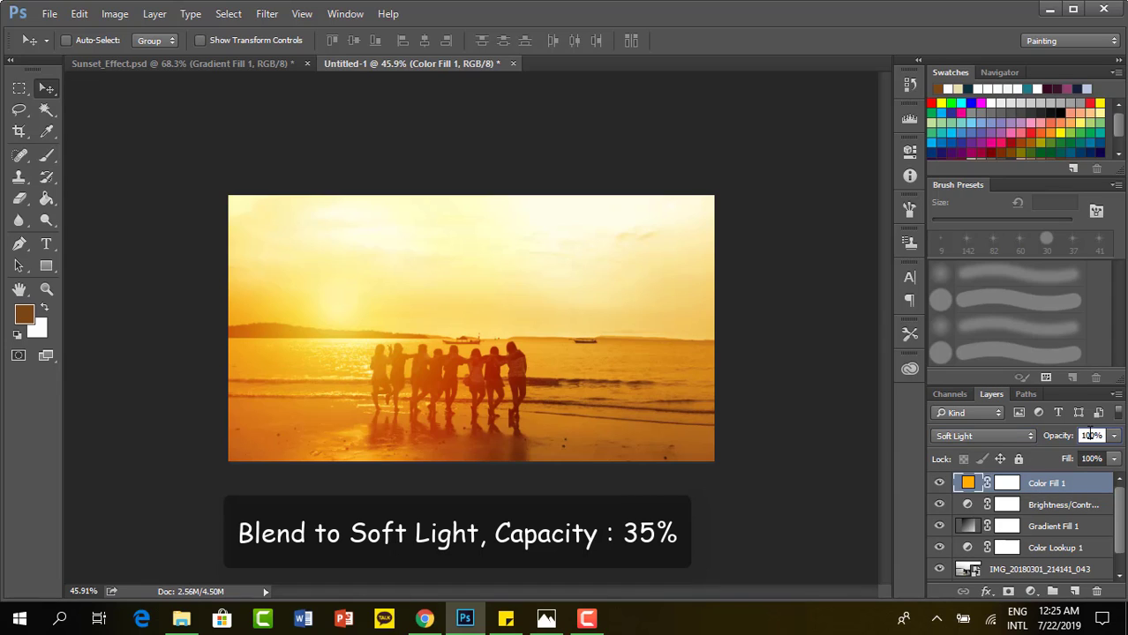
pyautogui.write('35')
pyautogui.press('Return')
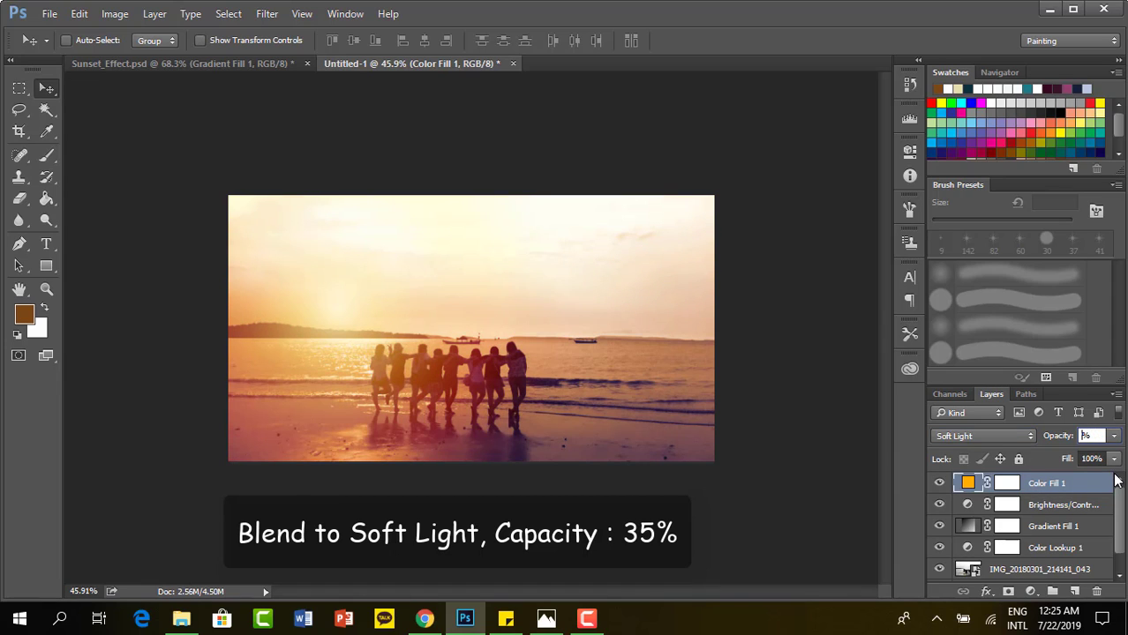
pyautogui.write('5')
pyautogui.press('Return')
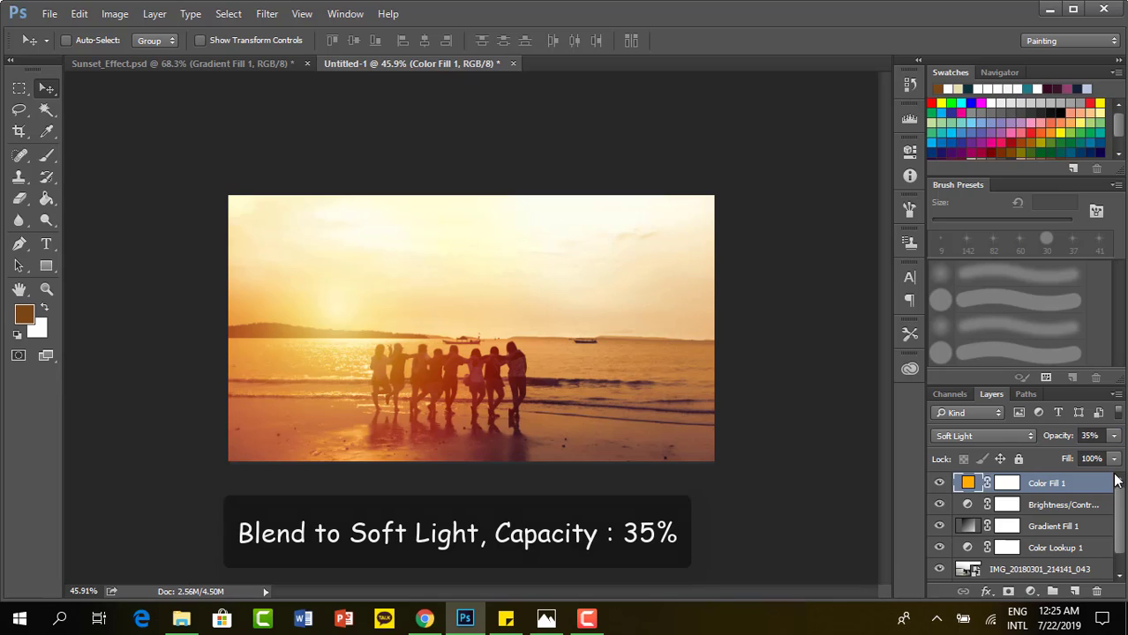
# - Group the Color Fill, Brightness/Contrast, Gradient Fill and Color Lookup layers into a Pass Through group named sunset_effect
pyautogui.keyDown('shift'); pyautogui.click(1053, 506); pyautogui.keyUp('shift')
pyautogui.keyDown('shift'); pyautogui.click(1052, 527); pyautogui.keyUp('shift')
pyautogui.keyDown('shift'); pyautogui.click(1048, 549); pyautogui.keyUp('shift')
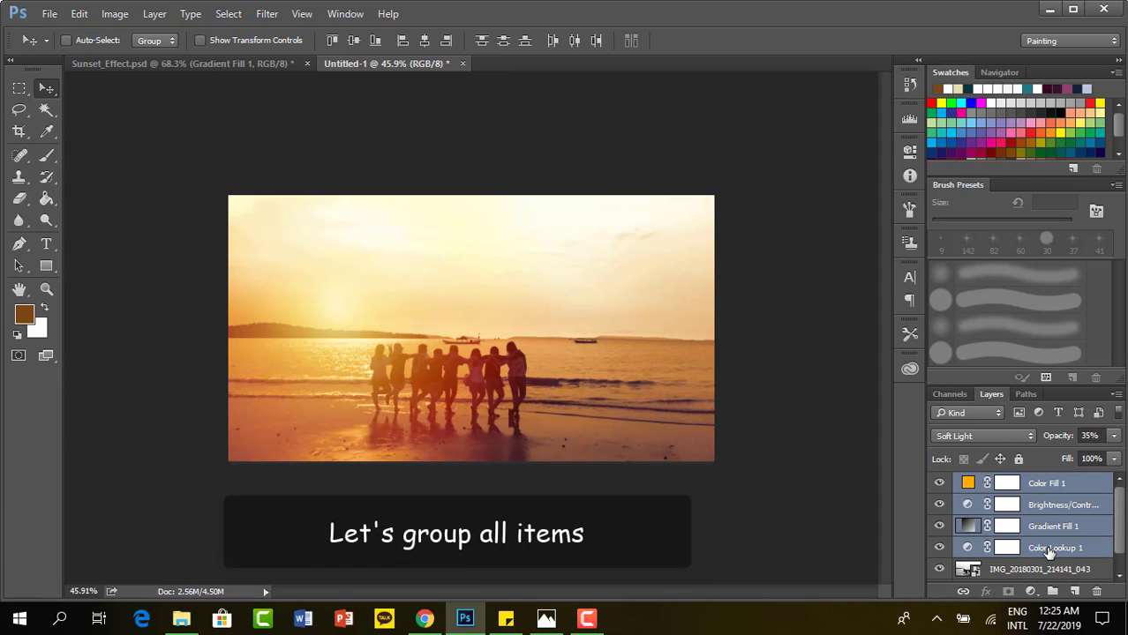
pyautogui.rightClick(1047, 544)
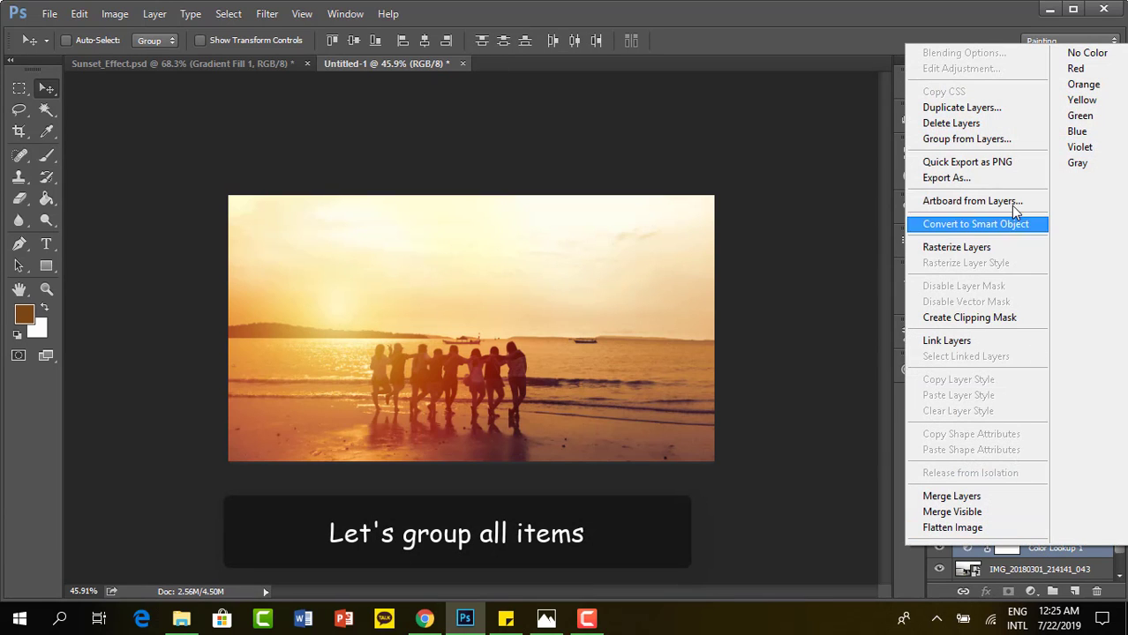
pyautogui.click(964, 140)
pyautogui.write('s')
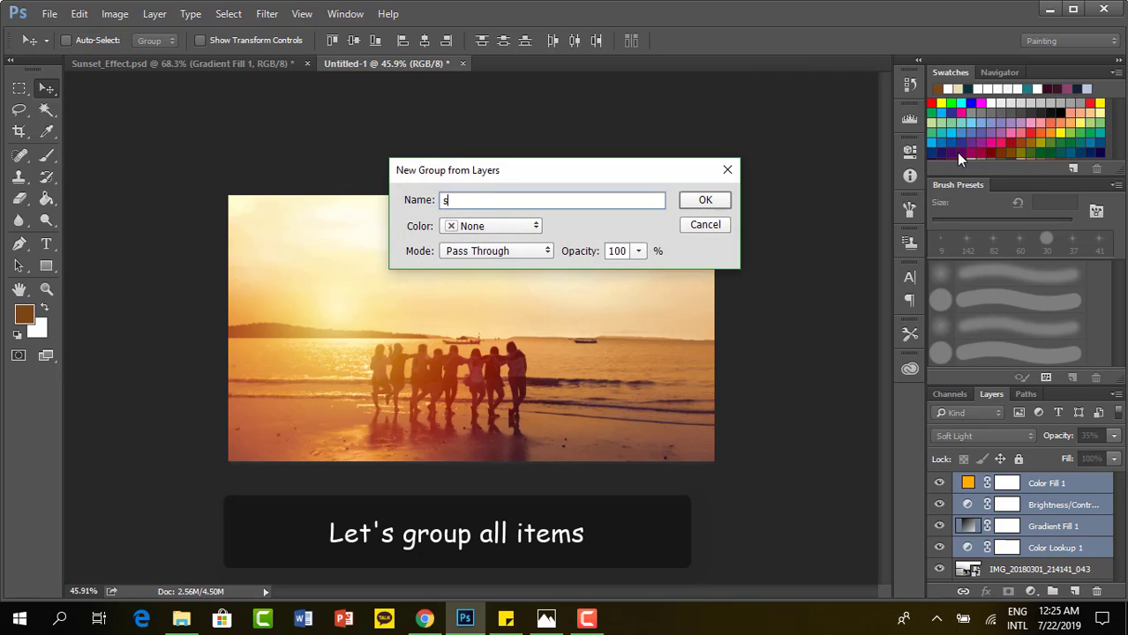
pyautogui.write('unset_effect')
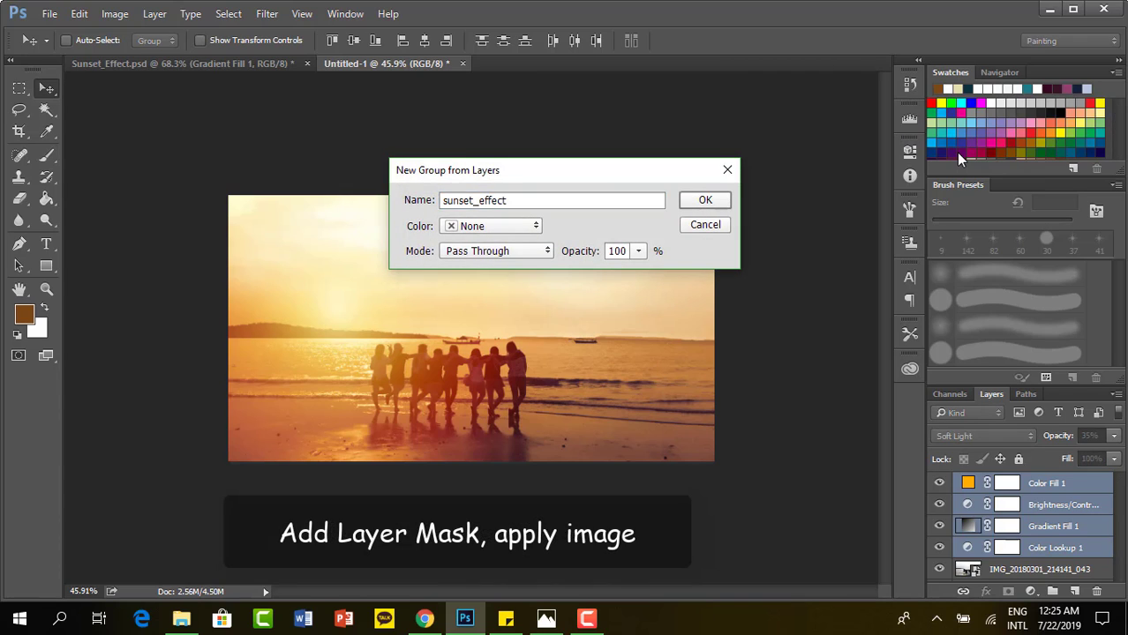
pyautogui.press('Return')
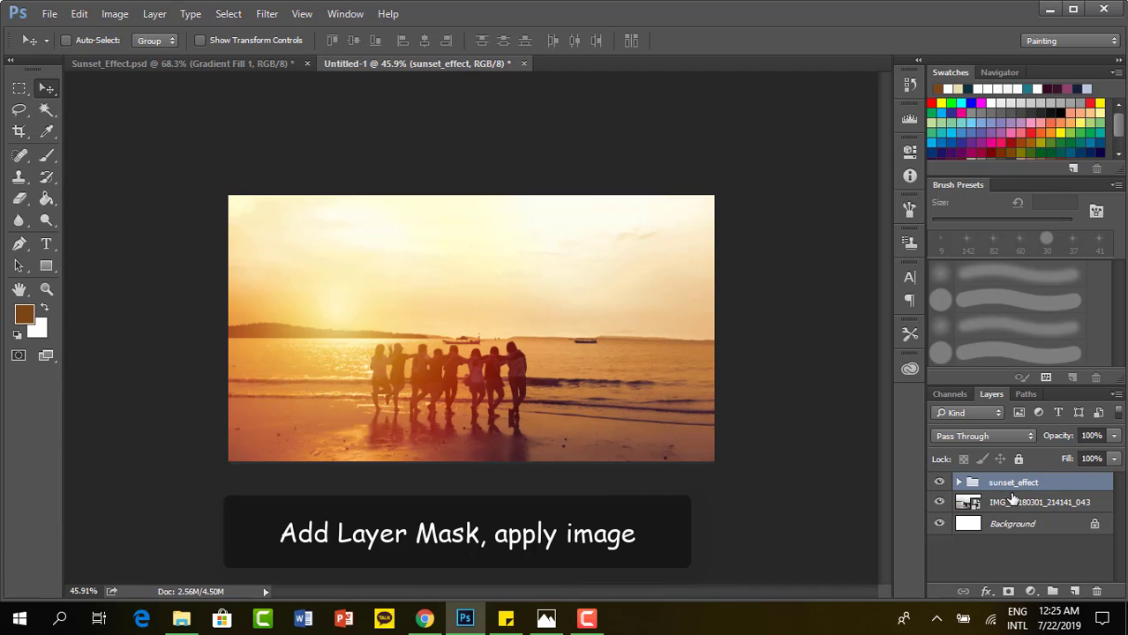
# - Add a layer mask to the sunset_effect group and apply the merged RGB image to it with Multiply blending at 100% opacity
pyautogui.click(1008, 591)
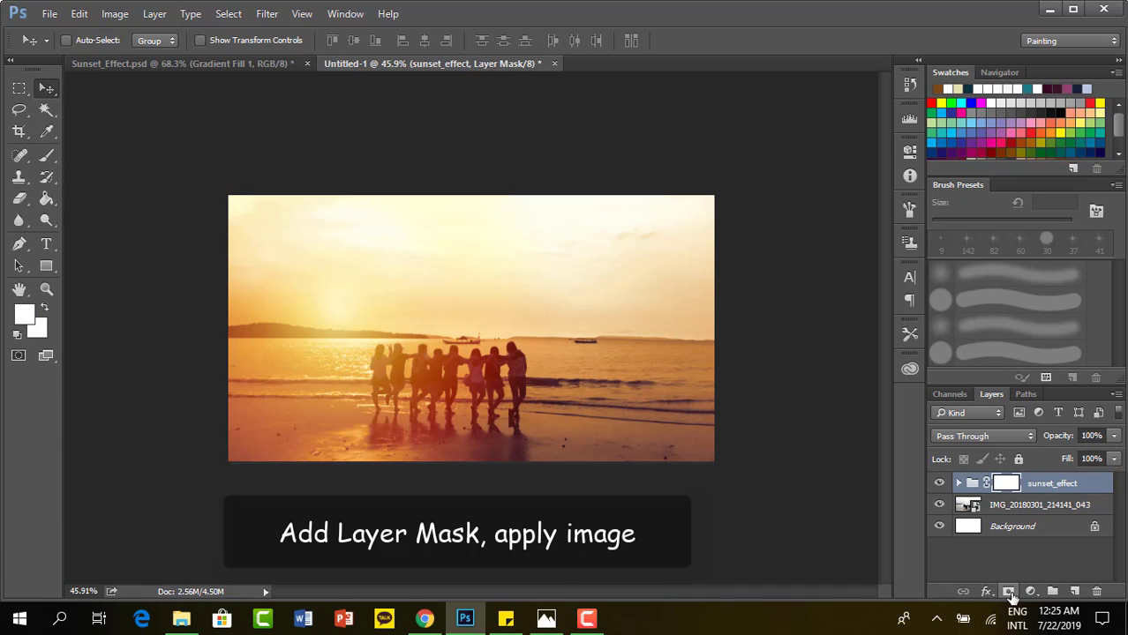
pyautogui.doubleClick(1006, 485)
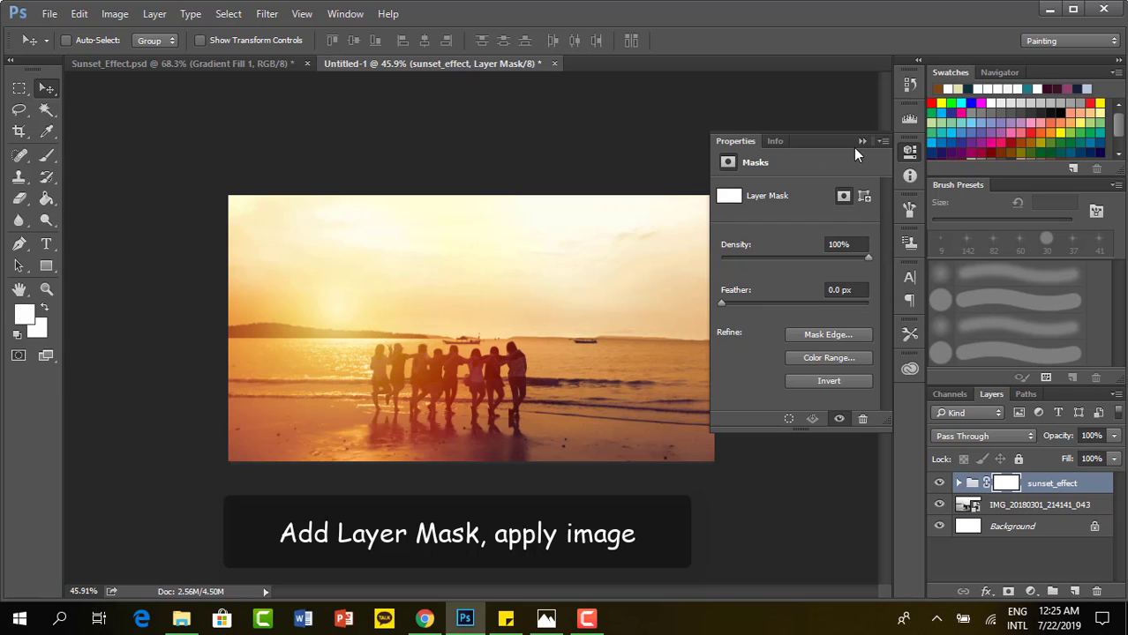
pyautogui.click(861, 141)
pyautogui.click(115, 13)
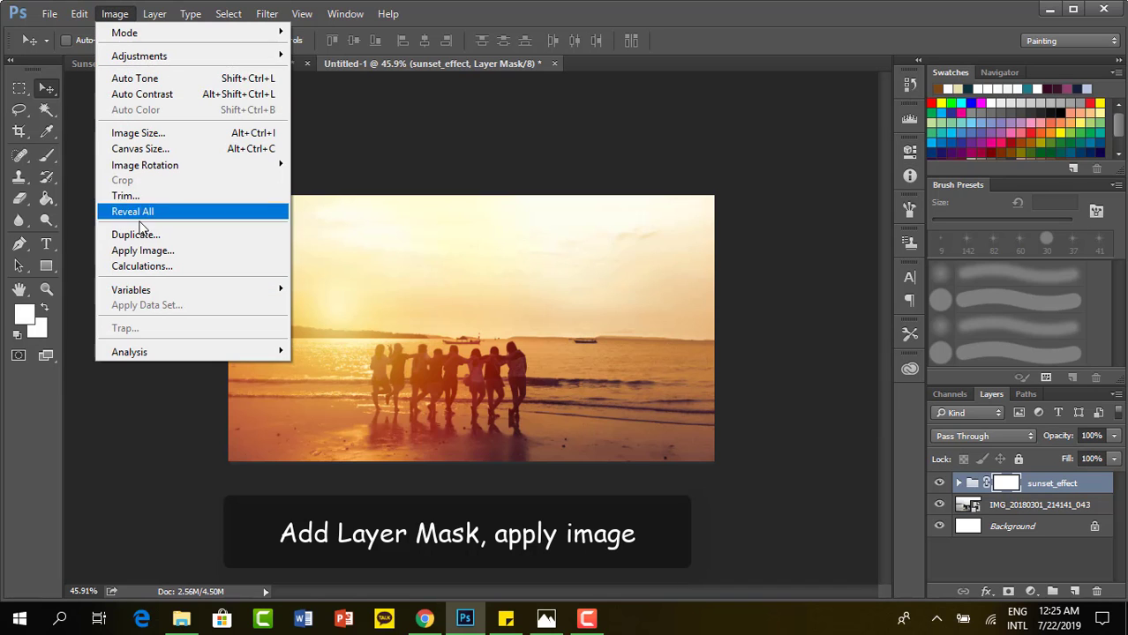
pyautogui.click(142, 251)
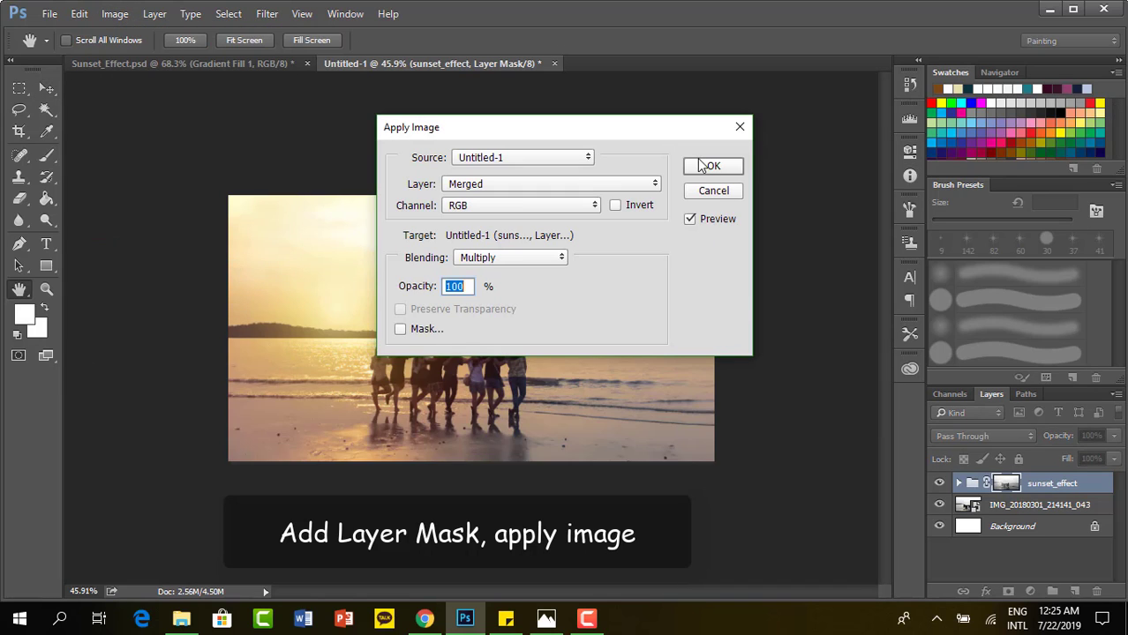
pyautogui.click(707, 166)
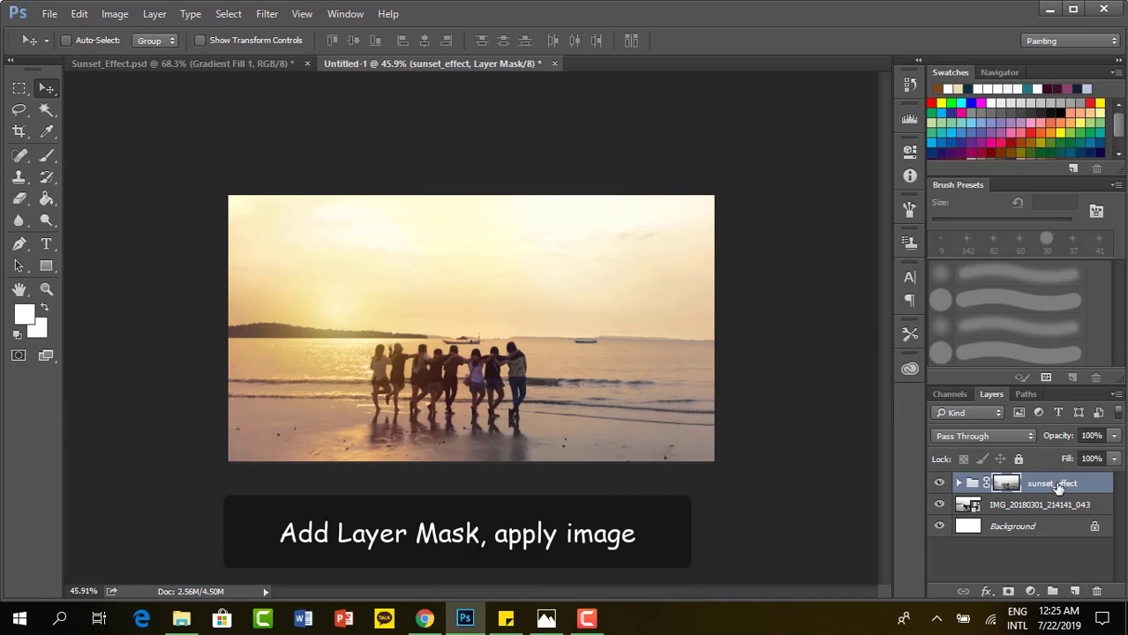
# - Set the sunset_effect group's opacity to 80% and duplicate the group as sunset_effect copy
pyautogui.click(1091, 435)
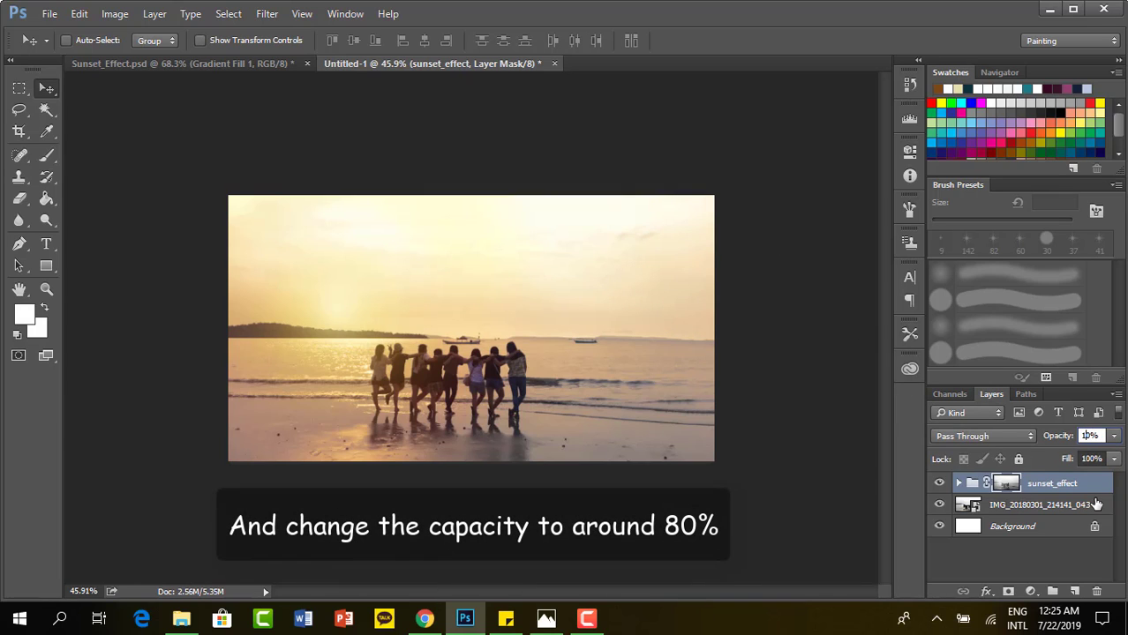
pyautogui.write('80')
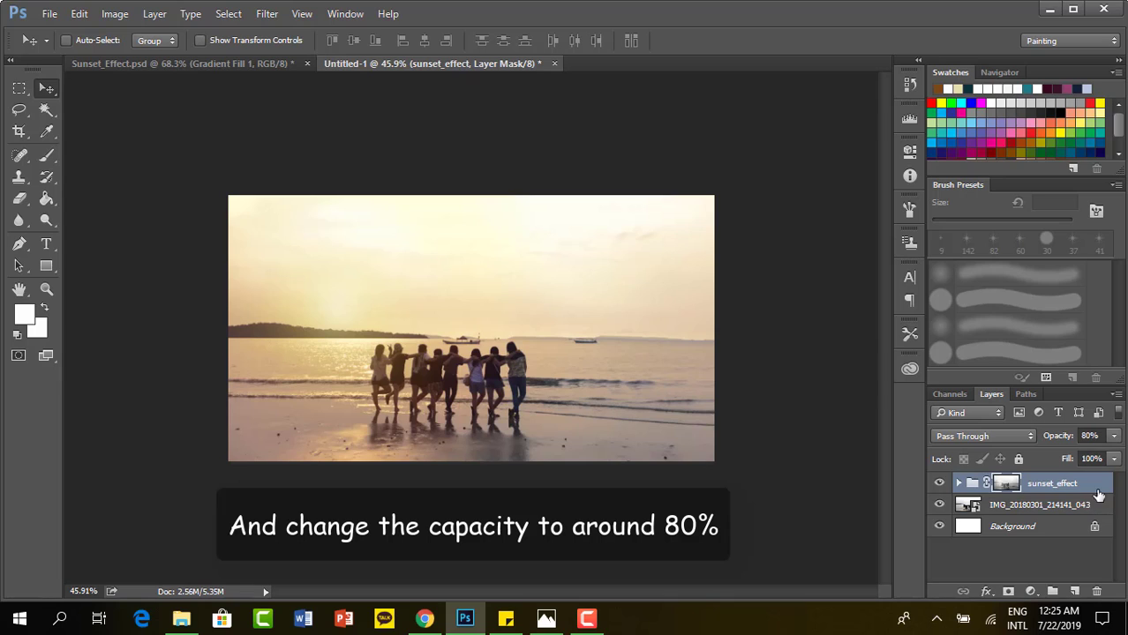
pyautogui.rightClick(1052, 491)
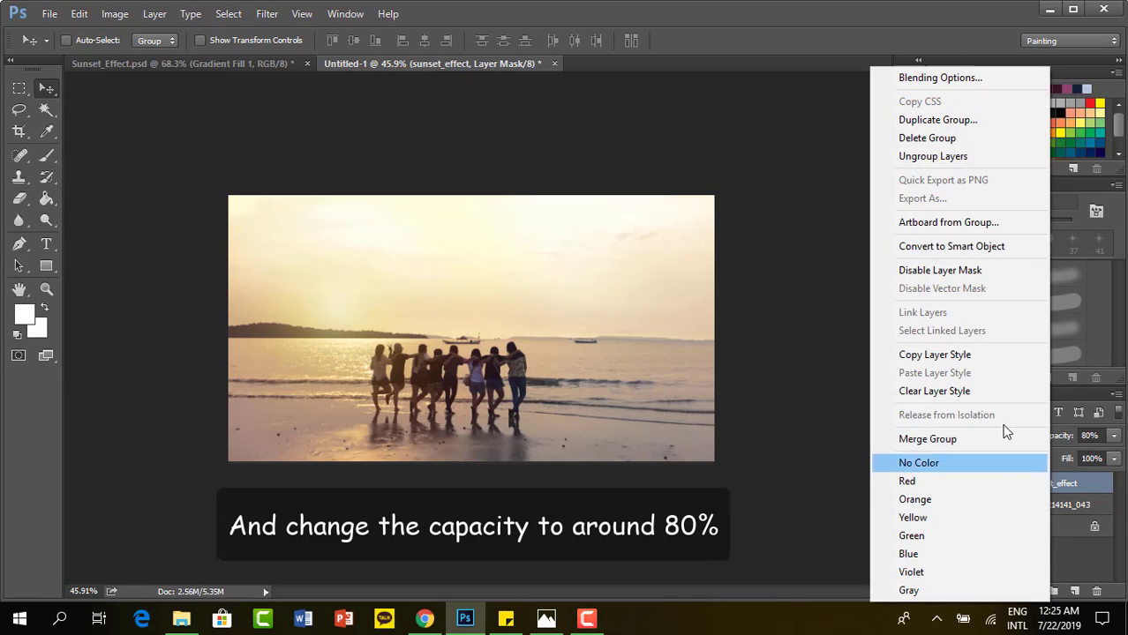
pyautogui.click(930, 119)
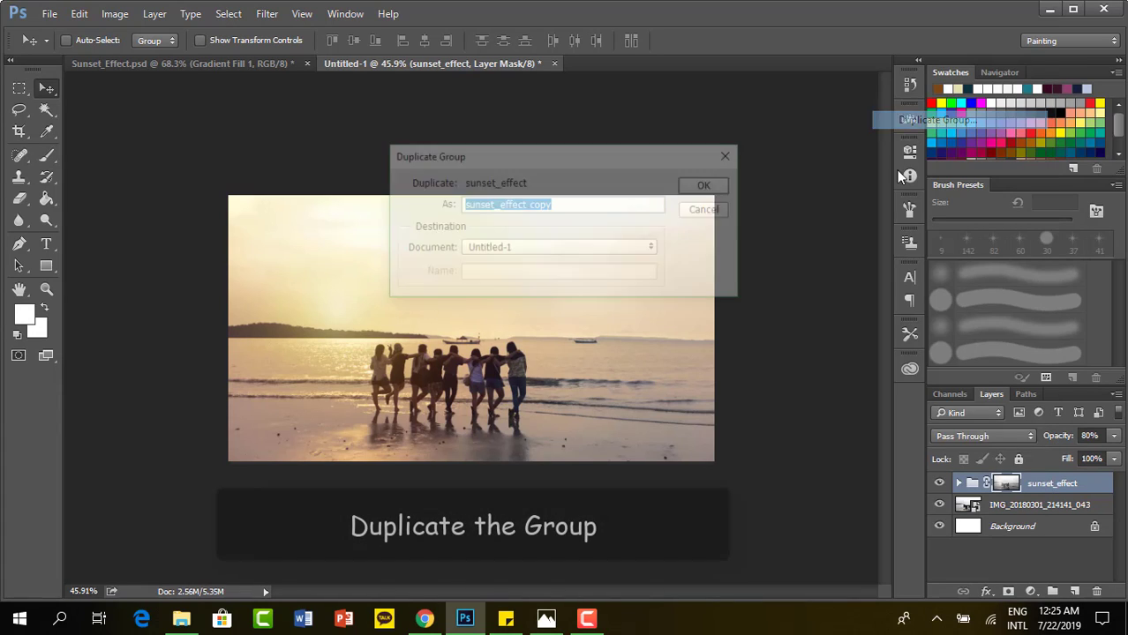
pyautogui.click(697, 186)
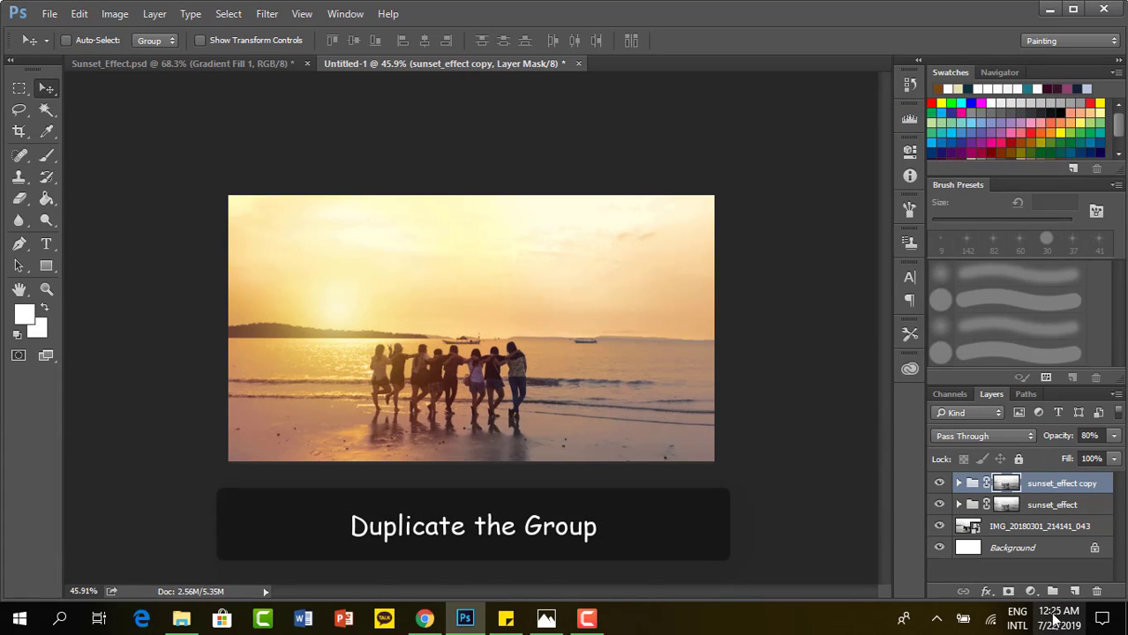
# - Add a Curves adjustment above the groups with a shadow point at input 65, output 57 and a highlight point at input 198, output 169
pyautogui.click(1033, 595)
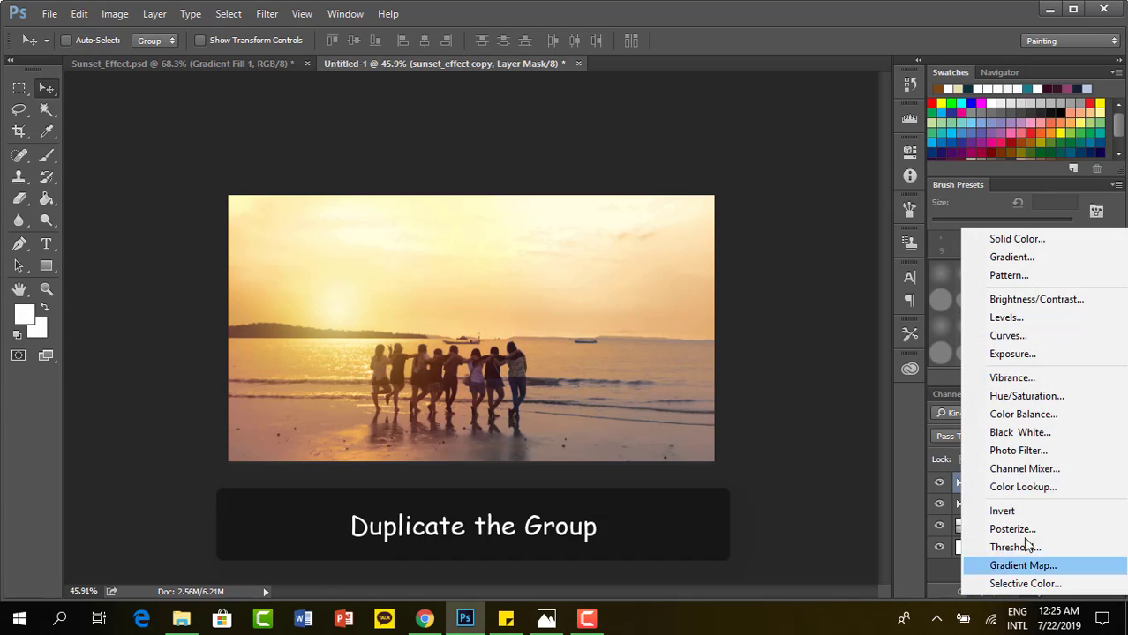
pyautogui.click(1003, 339)
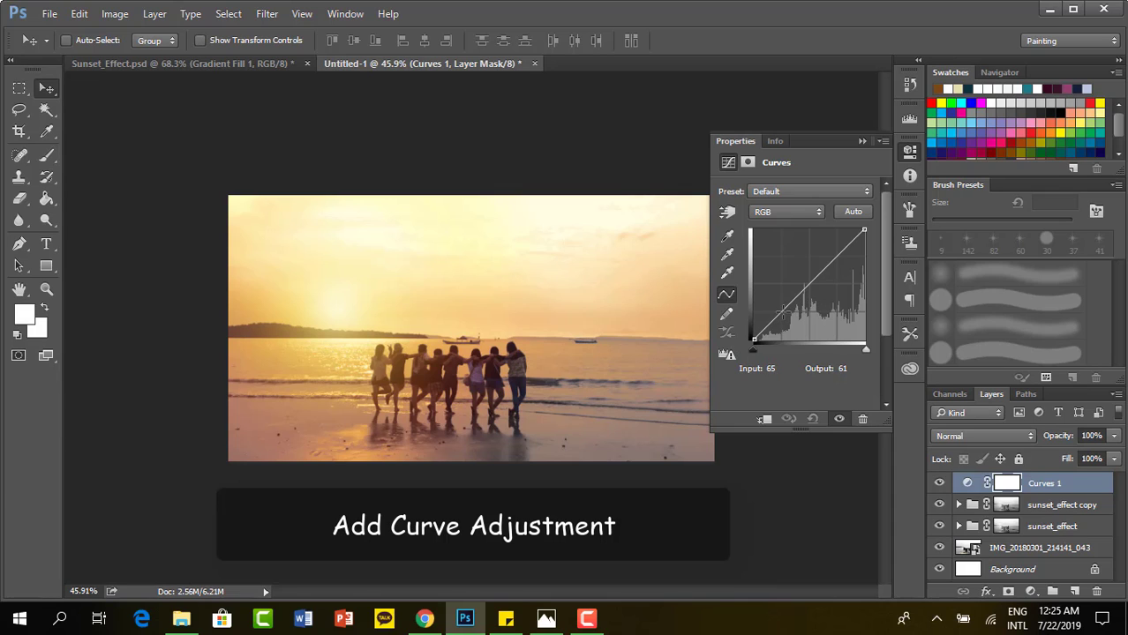
pyautogui.moveTo(779, 311); pyautogui.dragTo(782, 314)
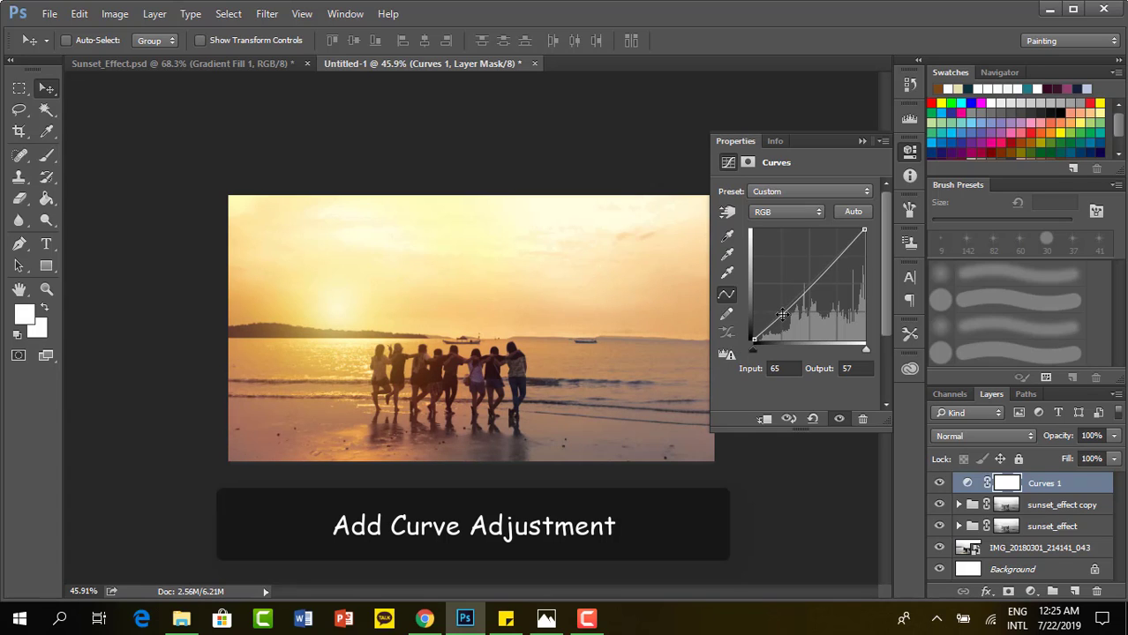
pyautogui.moveTo(836, 256)
pyautogui.mouseDown()
pyautogui.moveTo(851, 289)
pyautogui.moveTo(839, 266)
pyautogui.mouseUp()
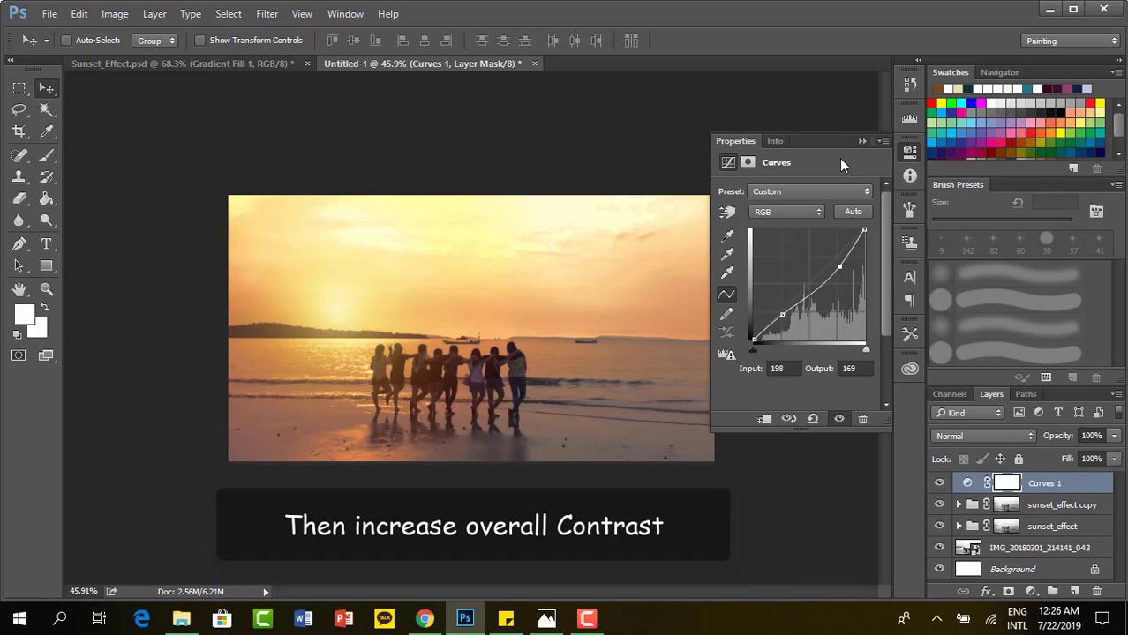
pyautogui.click(861, 142)
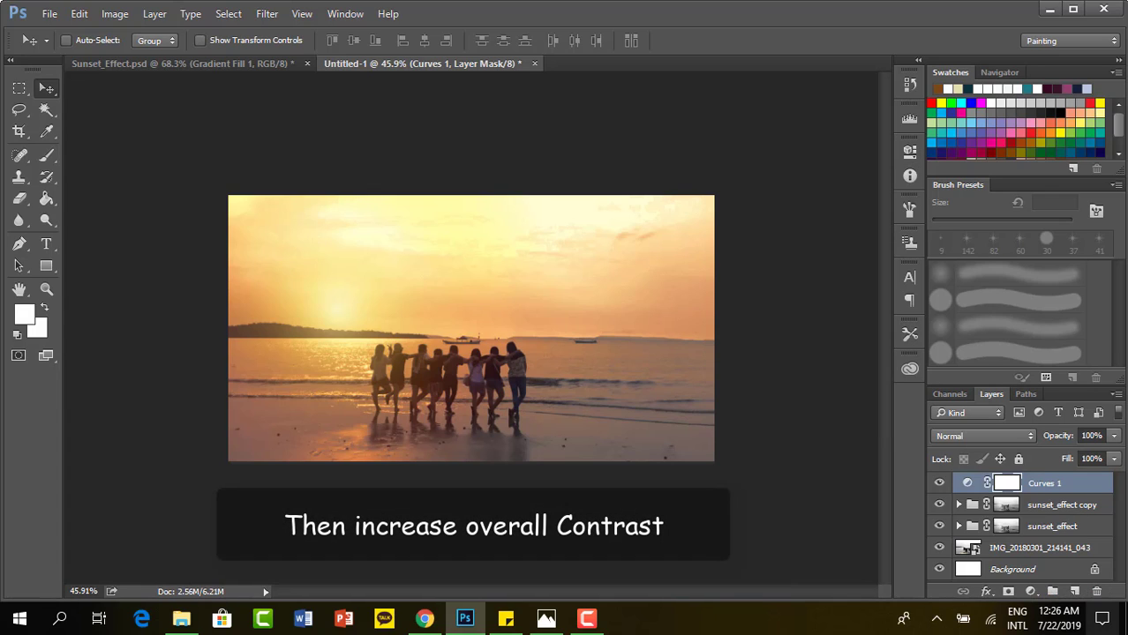
# - Add a Brightness/Contrast adjustment above the Curves layer and raise its contrast to 100
pyautogui.click(1030, 592)
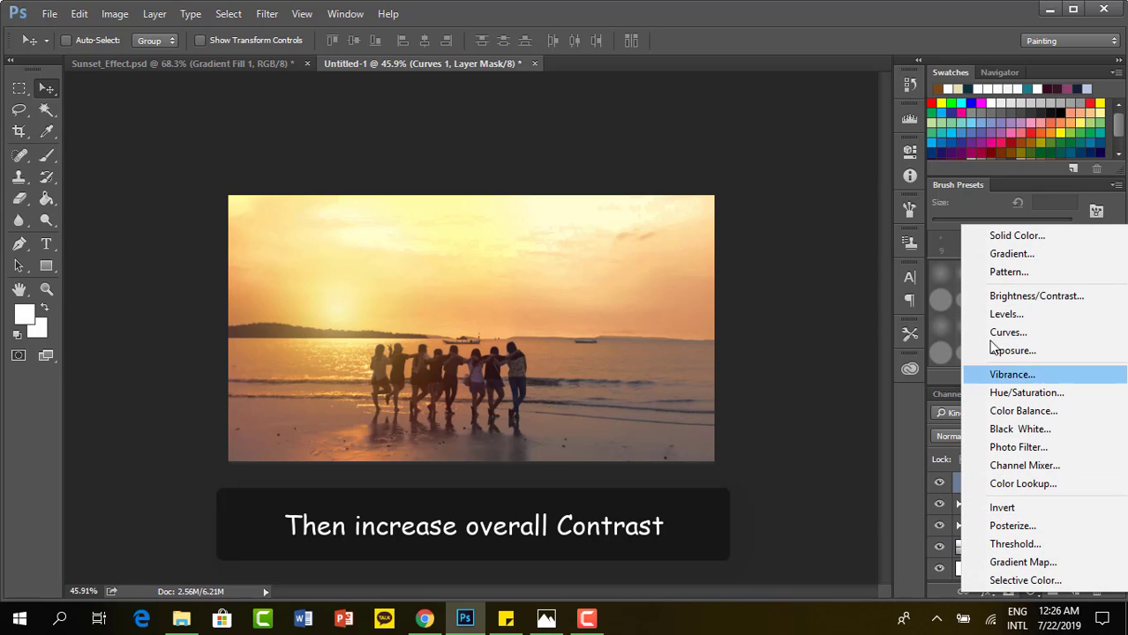
pyautogui.click(998, 301)
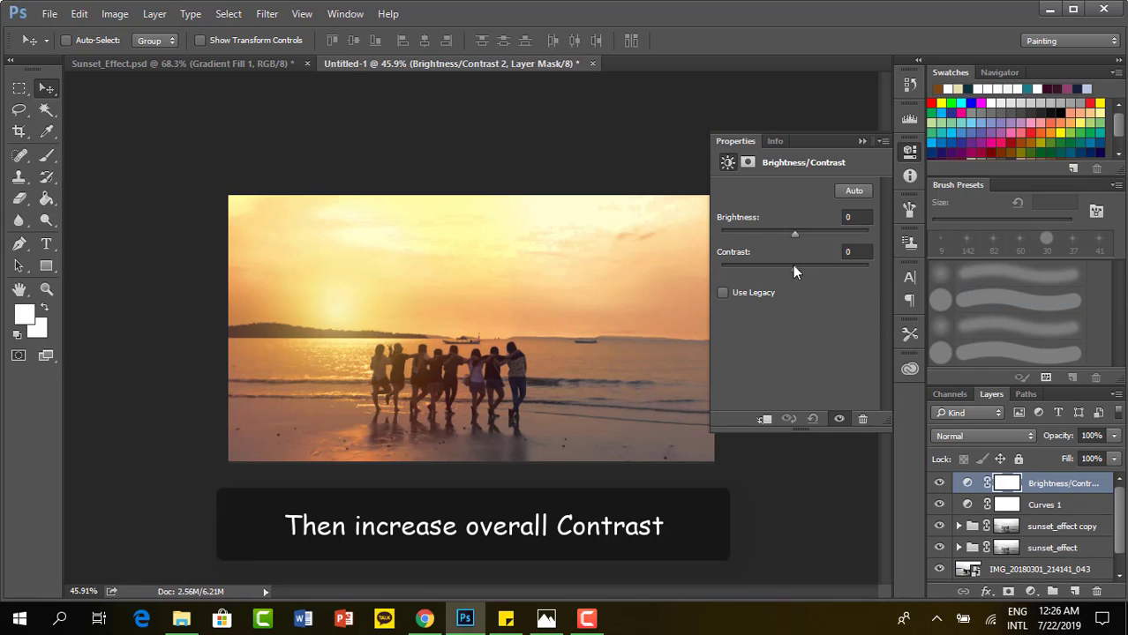
pyautogui.moveTo(793, 267); pyautogui.dragTo(901, 285)
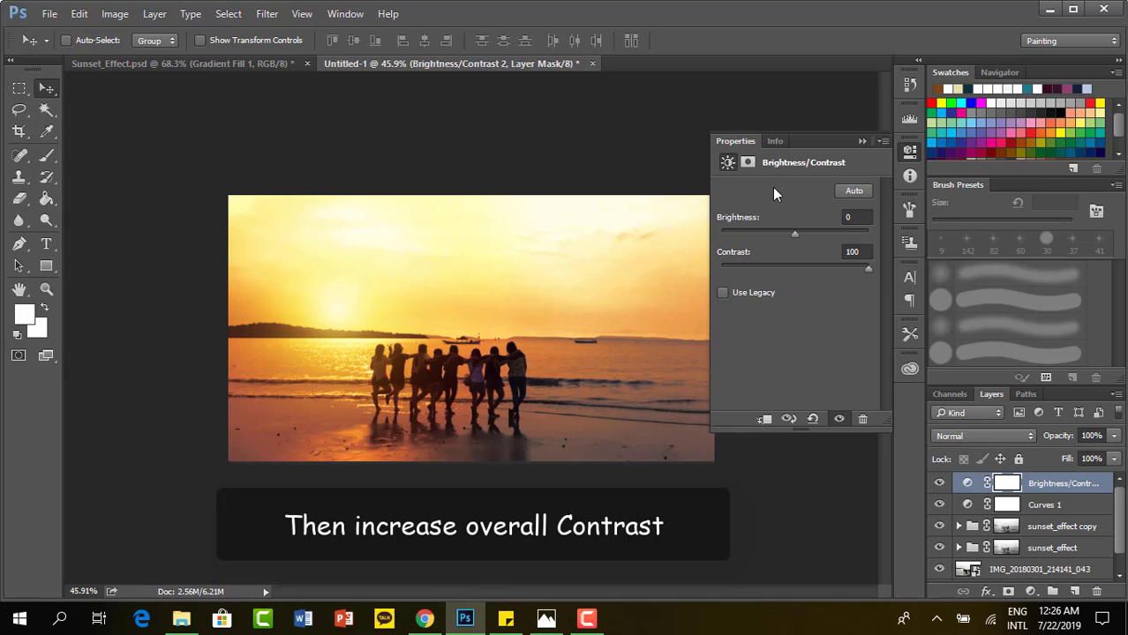
pyautogui.click(860, 141)
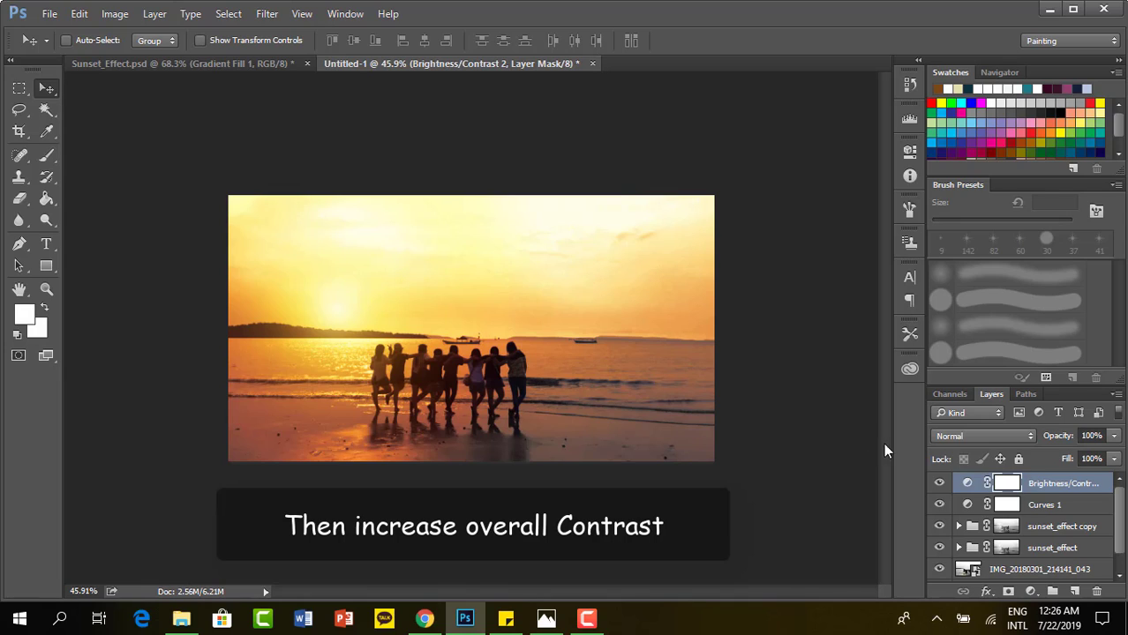
# - Readjust the Curves layer's highlight point to input 190, output 171, and collapse its properties
pyautogui.click(967, 510)
pyautogui.doubleClick(968, 510)
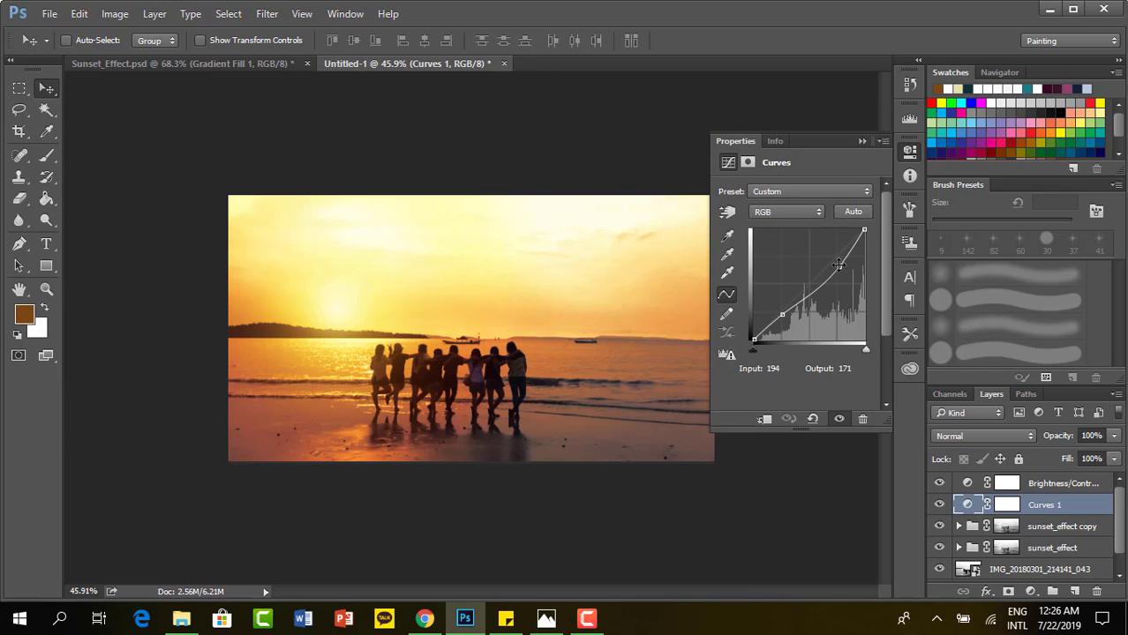
pyautogui.moveTo(840, 271)
pyautogui.mouseDown()
pyautogui.moveTo(849, 300)
pyautogui.moveTo(852, 248)
pyautogui.moveTo(836, 265)
pyautogui.mouseUp()
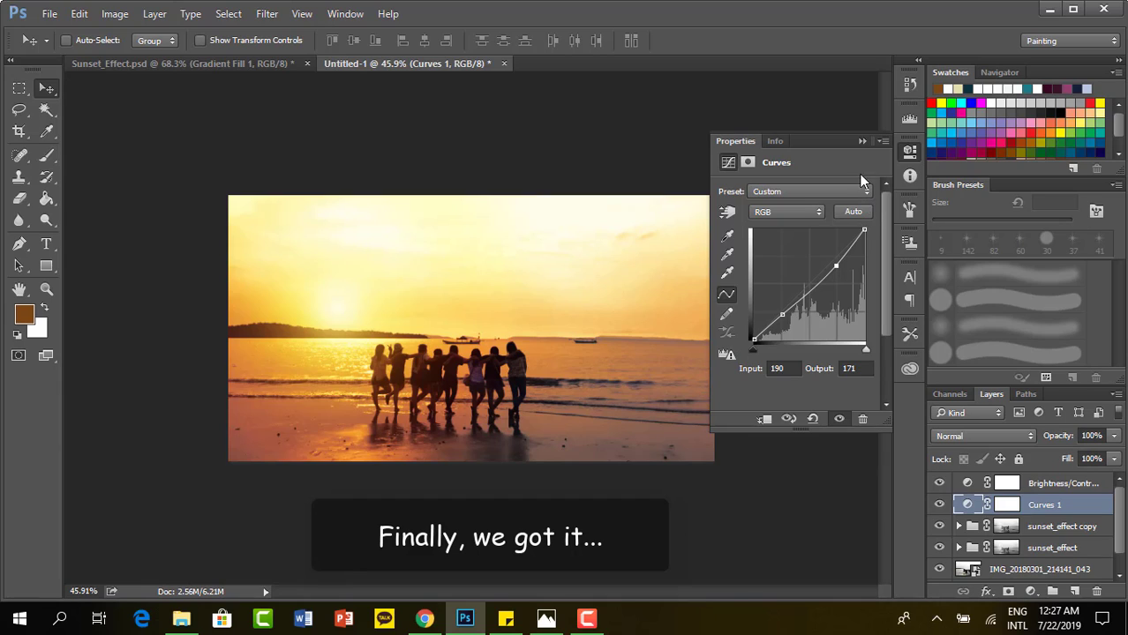
pyautogui.click(861, 141)
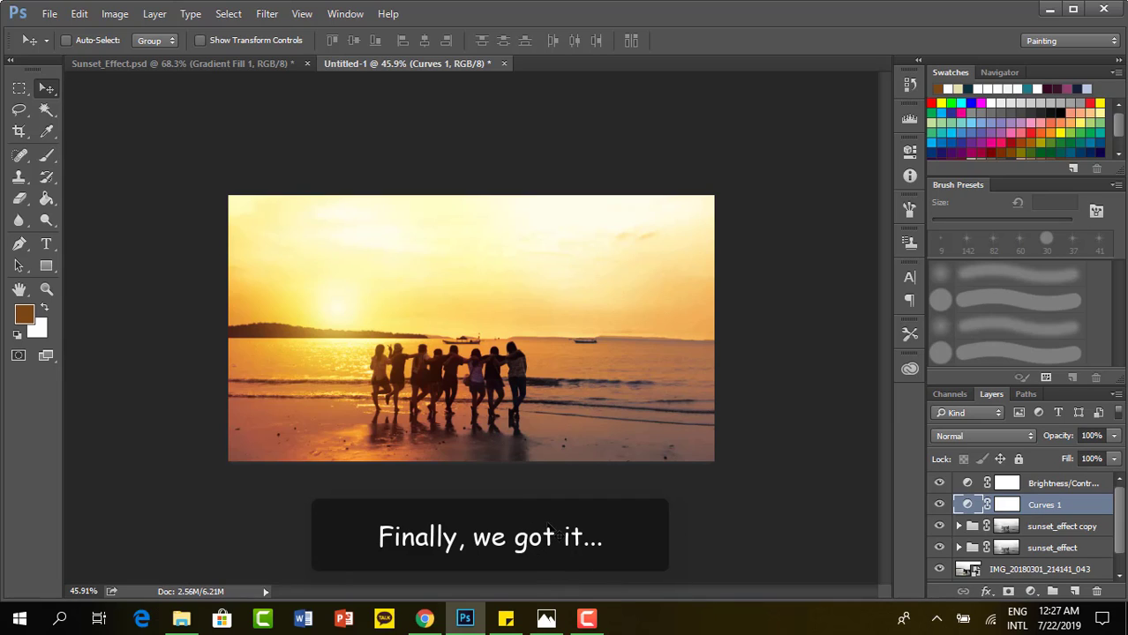
pyautogui.scroll(5, 547, 527)
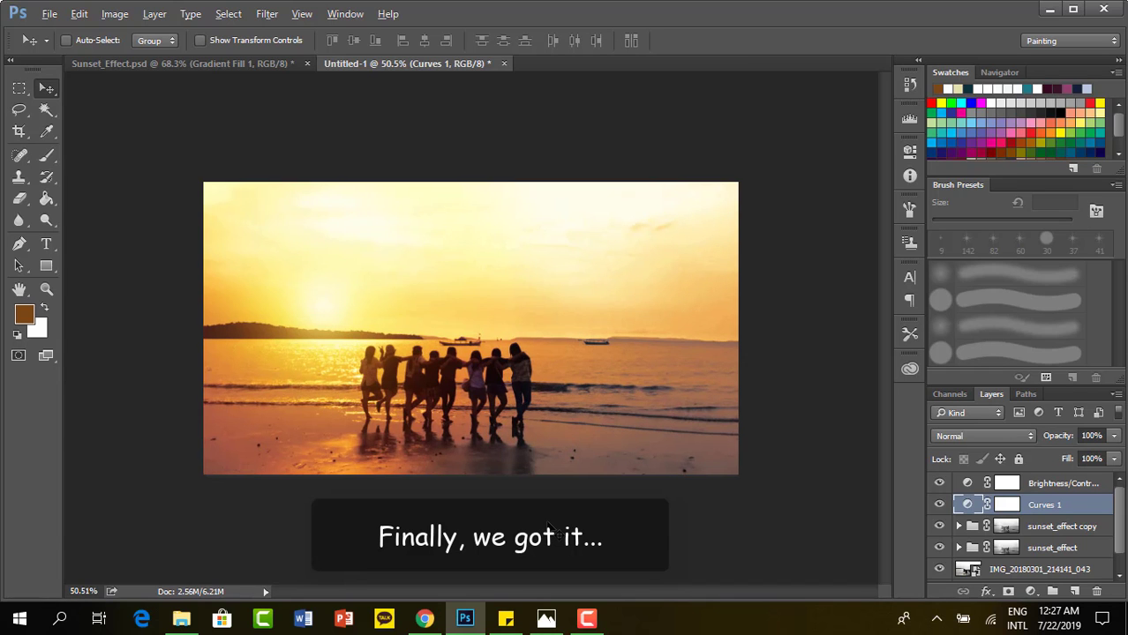
pyautogui.scroll(-3, 549, 528)
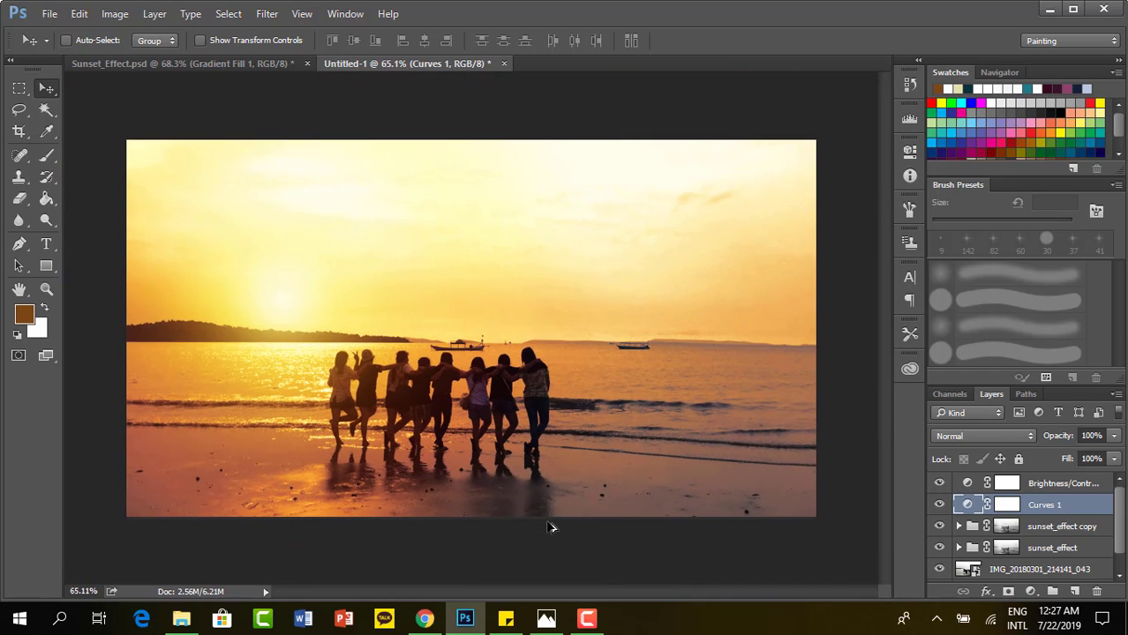